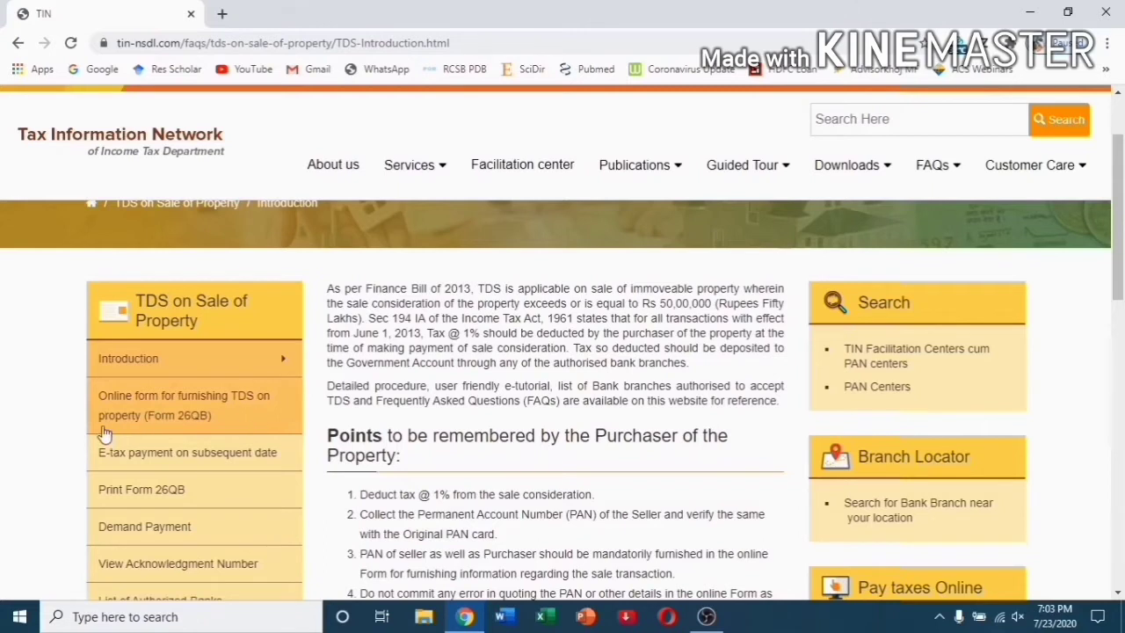
Open the Form 26QB e-payment page and proceed into the TDS on Property (Form 26QB) form.
left_click(207, 400)
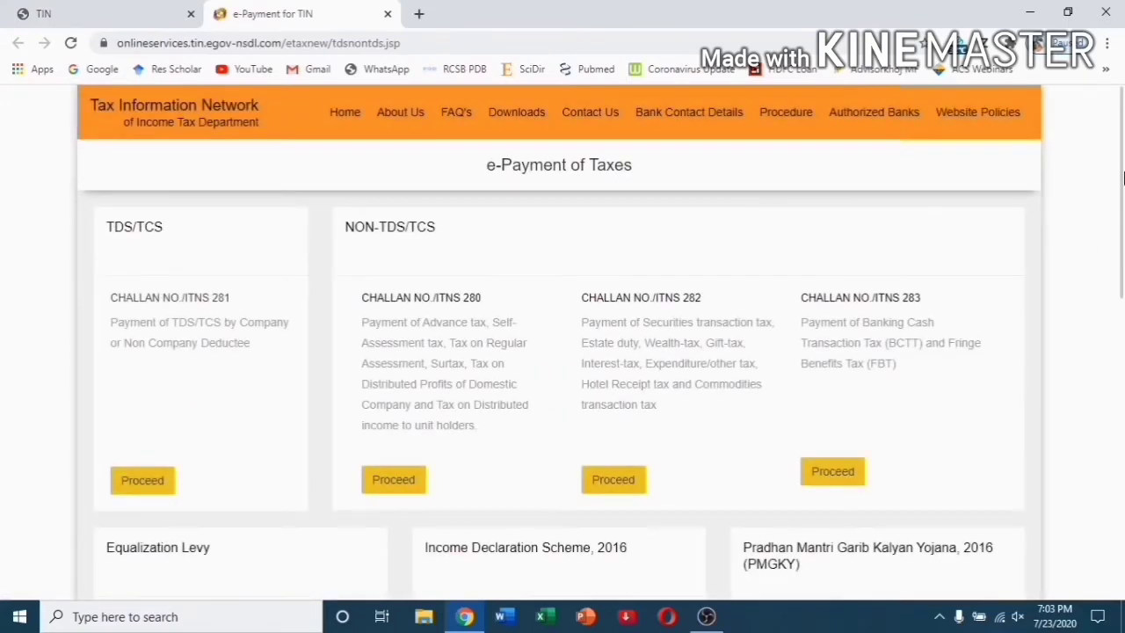
left_click_drag(1123, 178, 1123, 508)
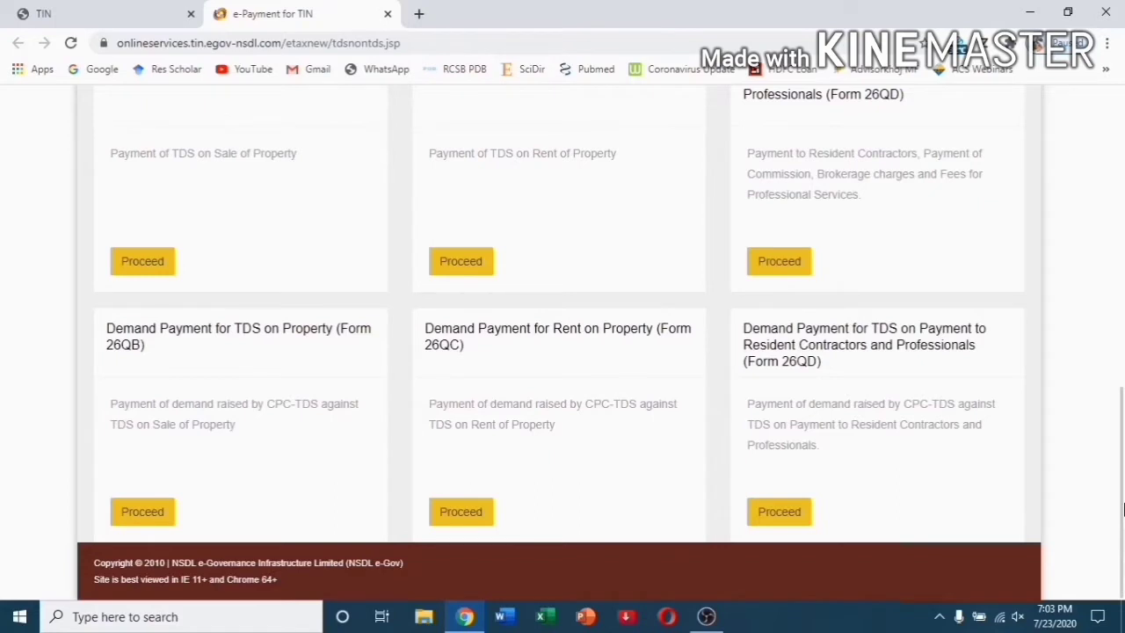
left_click_drag(1122, 482, 1122, 413)
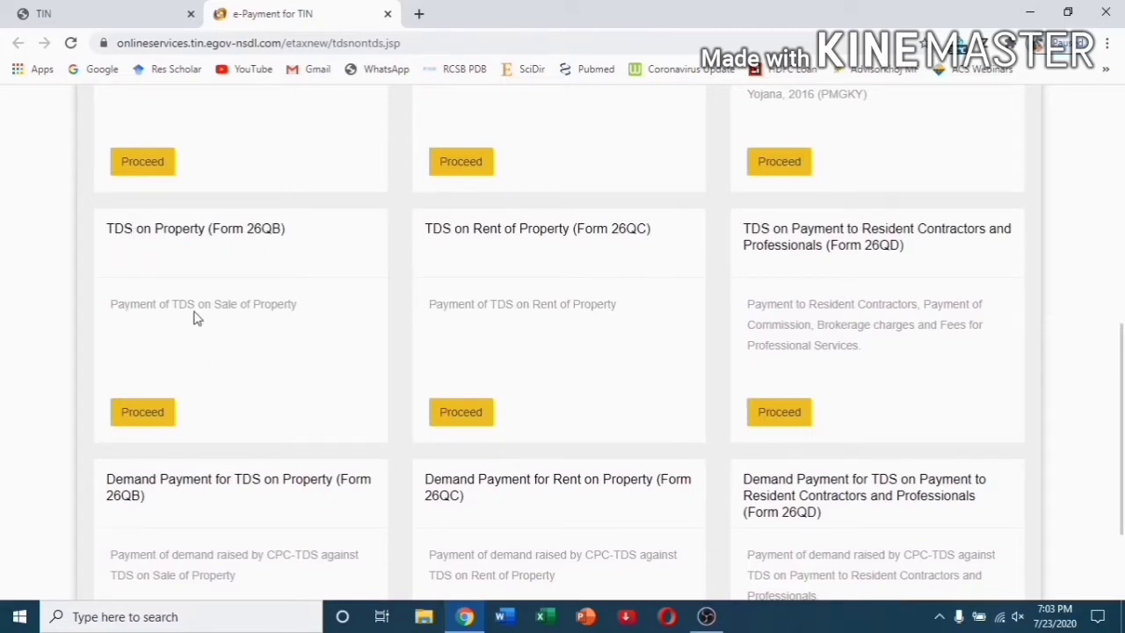
left_click(146, 419)
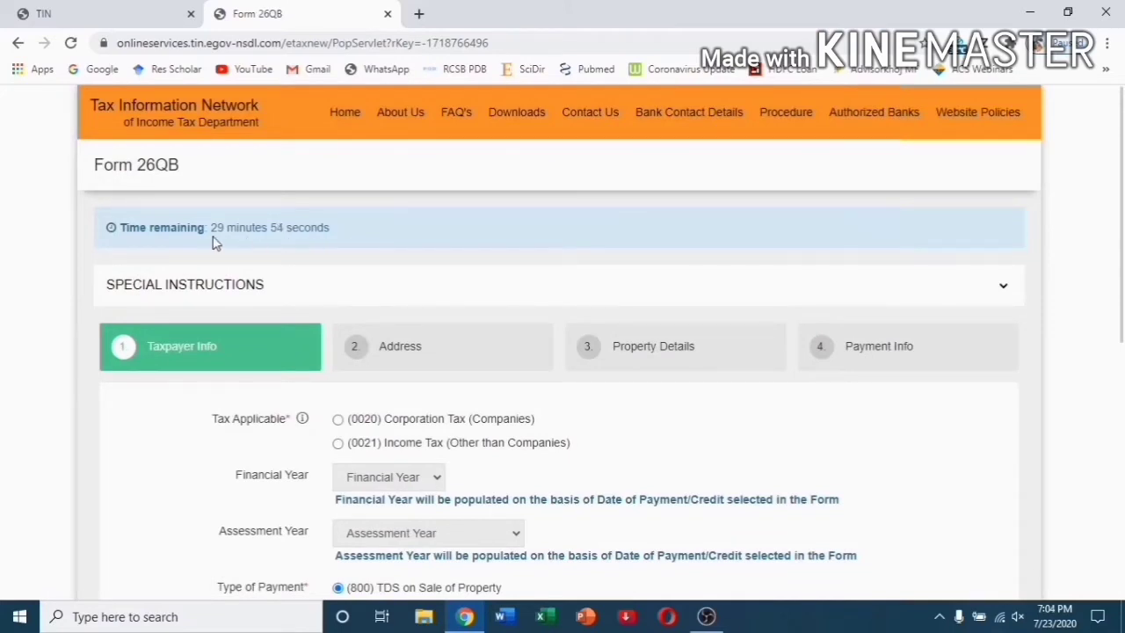
Choose (0021) Income Tax (Other than Companies) as the tax and mark the seller as Resident.
scroll(1116, 230, "down", 1)
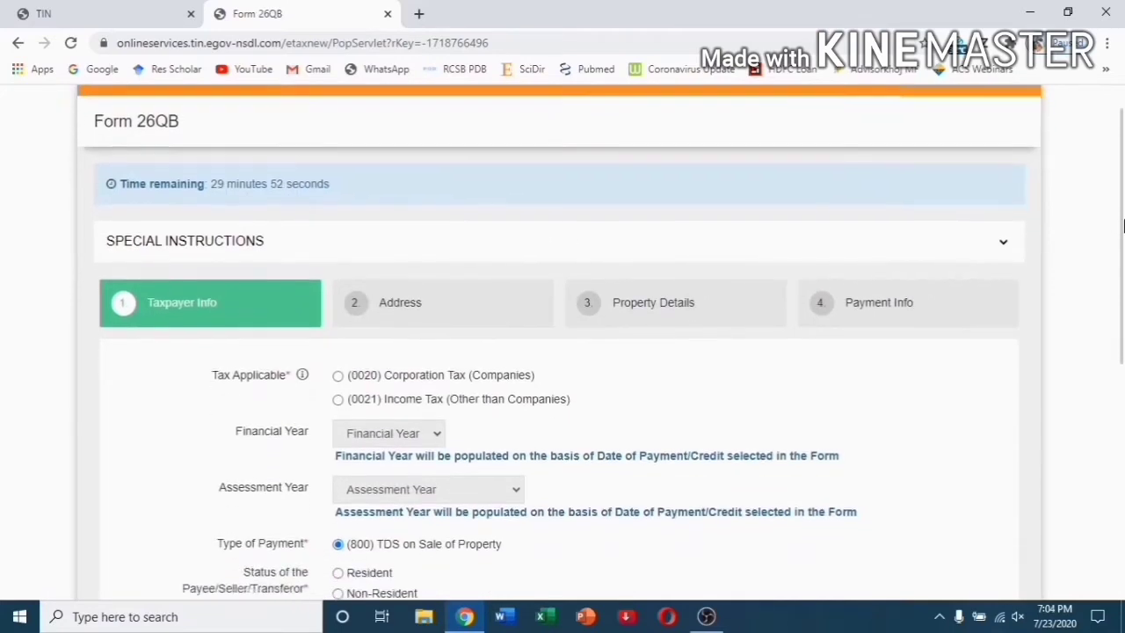
scroll(1116, 230, "down", 2)
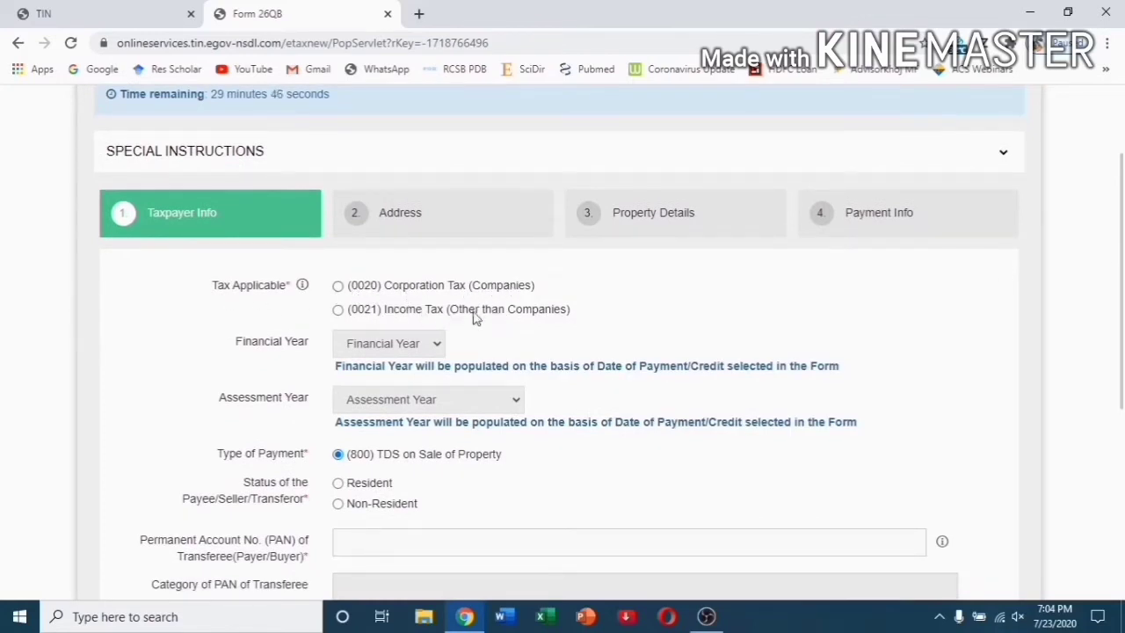
left_click(338, 310)
scroll(777, 365, "down", 2)
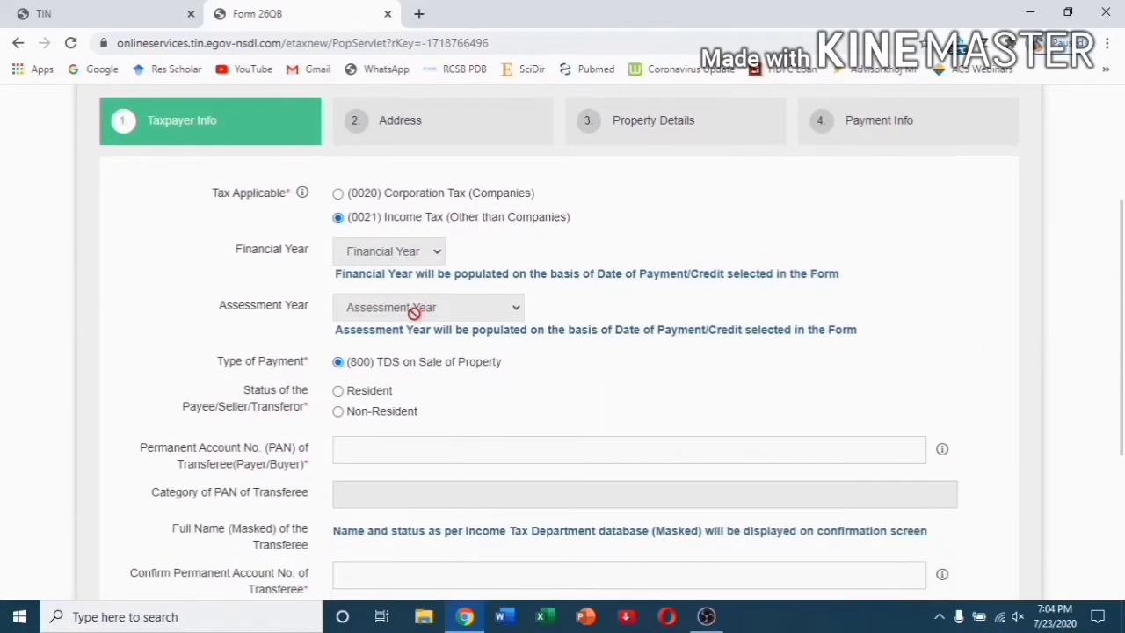
scroll(1123, 369, "down", 1)
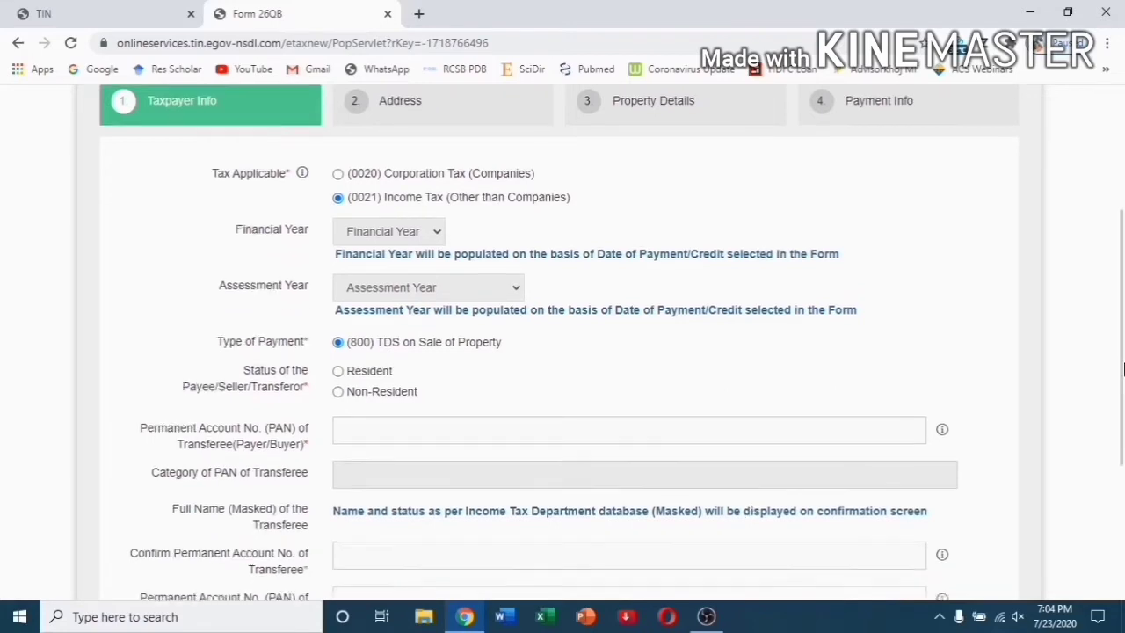
scroll(1122, 370, "down", 2)
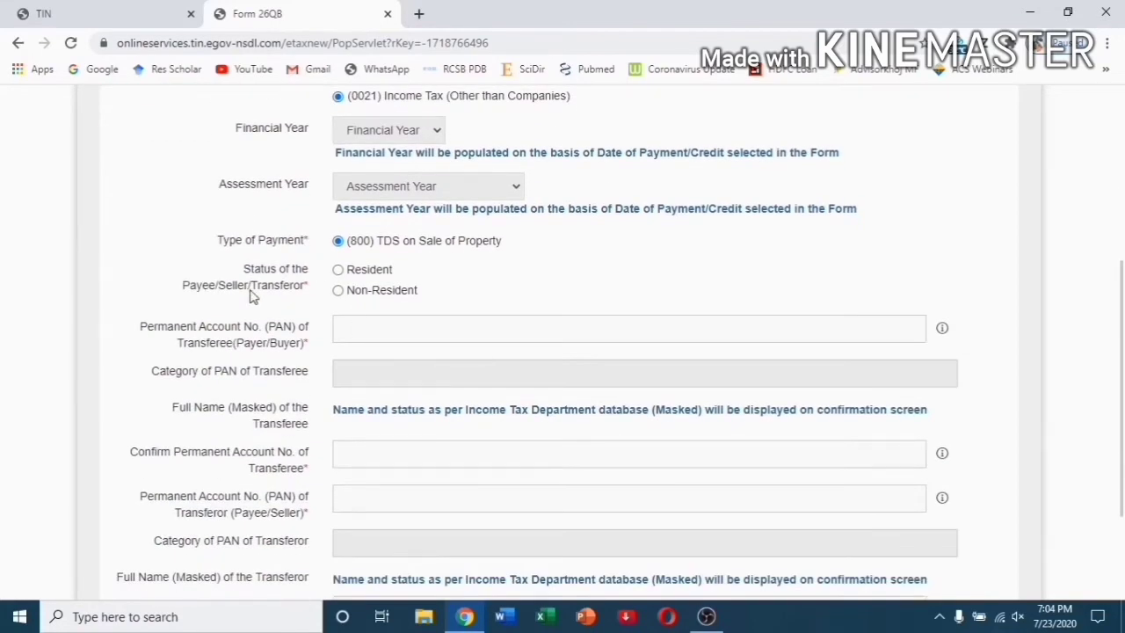
left_click(337, 270)
Enter and confirm the buyer's PAN and the seller's PAN.
left_click(368, 329)
type("ABCDE123")
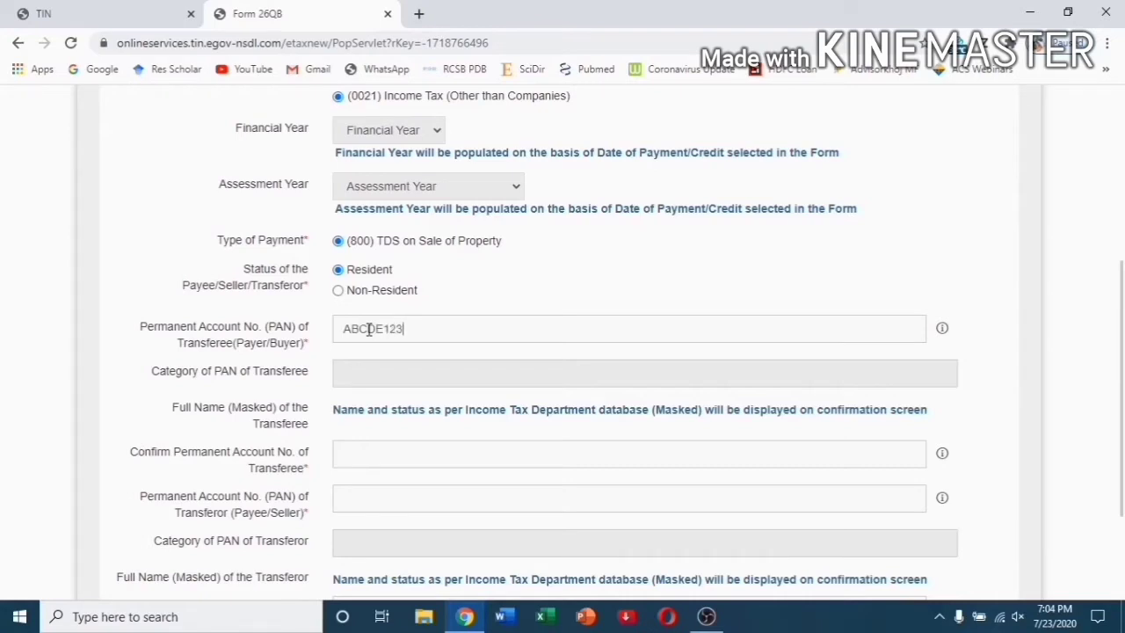
type("4Z")
left_click(440, 452)
type("ABCDE")
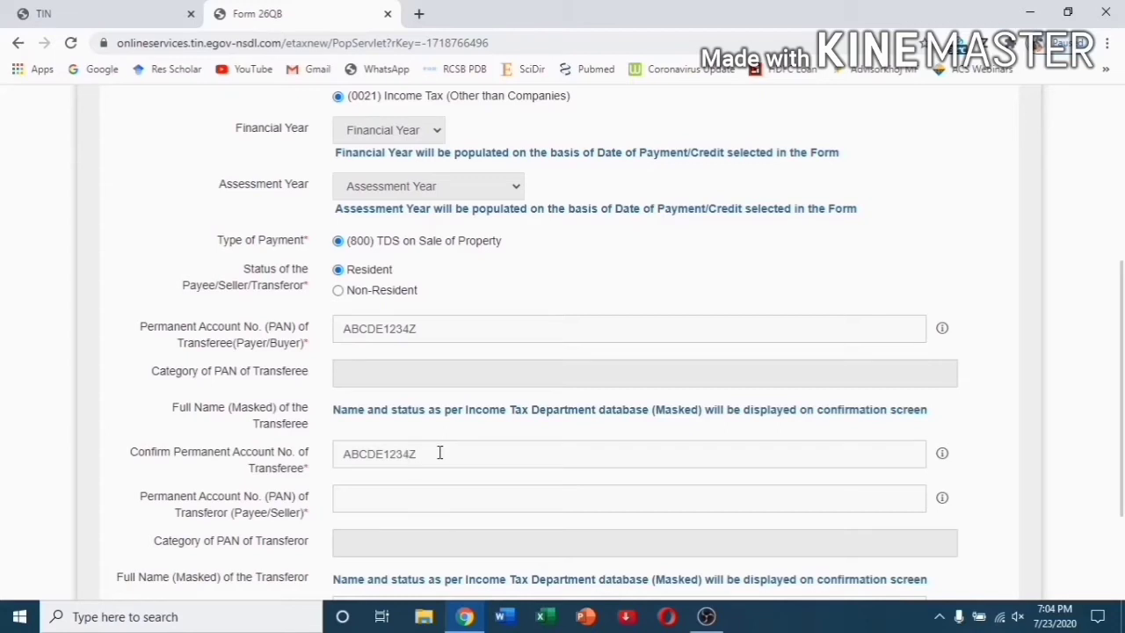
scroll(439, 453, "down", 1)
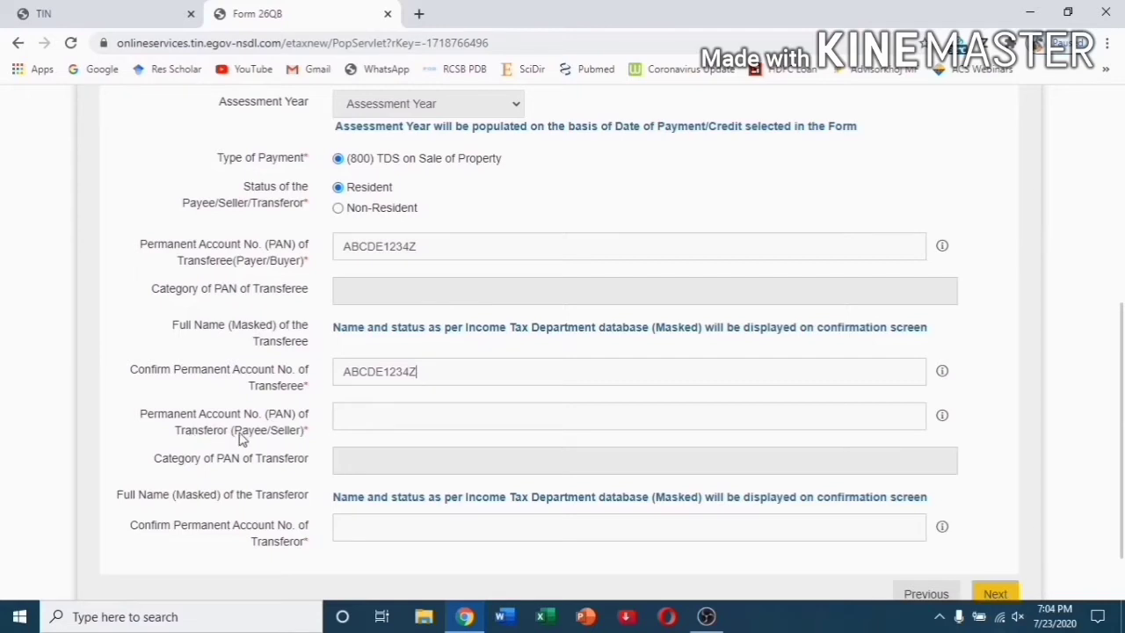
left_click(366, 419)
type("ABCDY1234A")
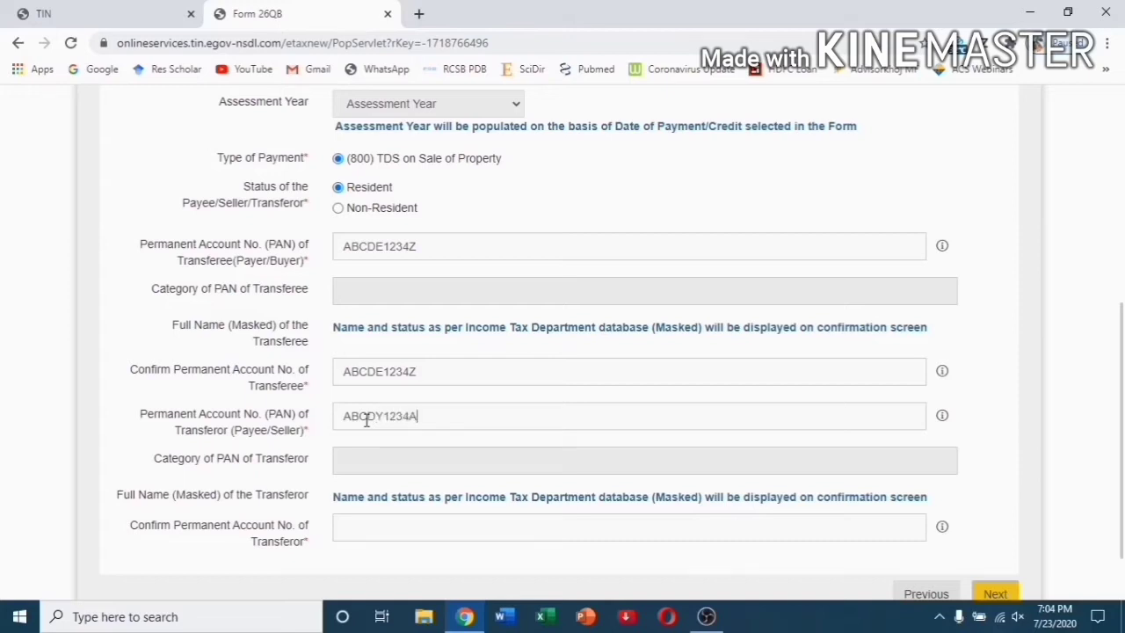
scroll(366, 419, "down", 1)
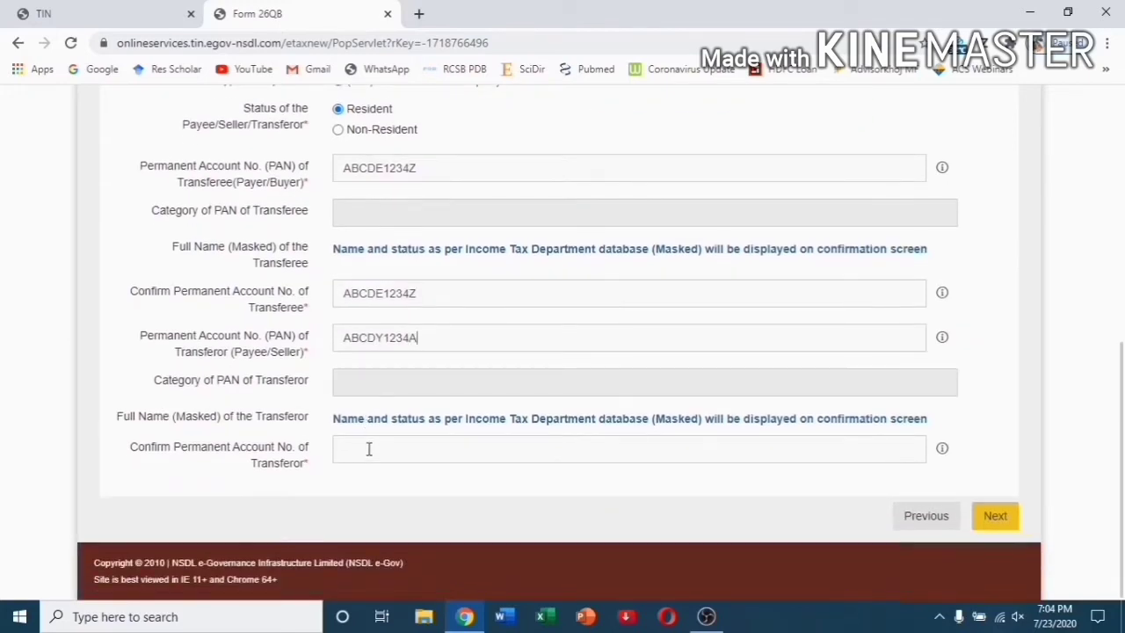
left_click(369, 448)
type("ABCDY1234A")
On the Address step, fill in the buyer's address with state DELHI and pin code 110001.
left_click(994, 516)
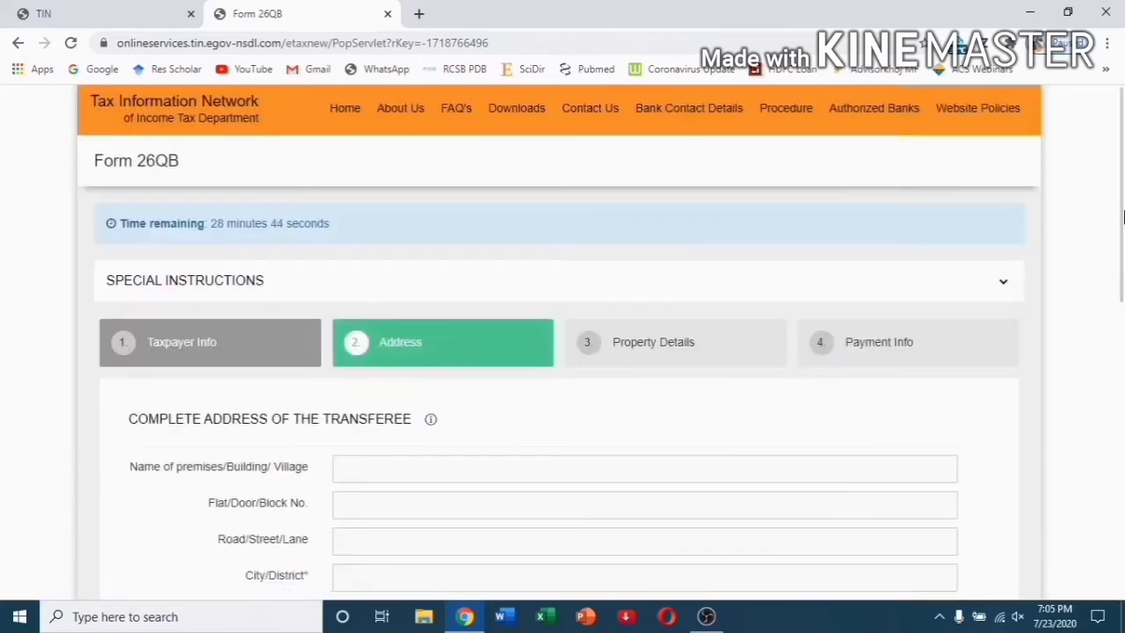
scroll(1123, 216, "down", 3)
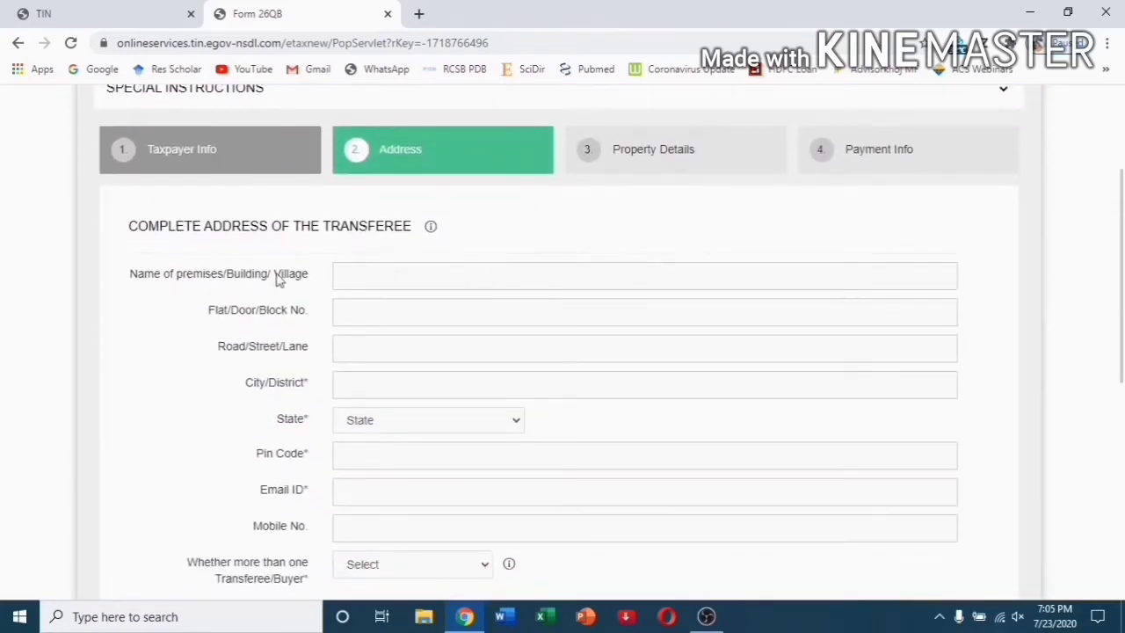
mouse_move(430, 232)
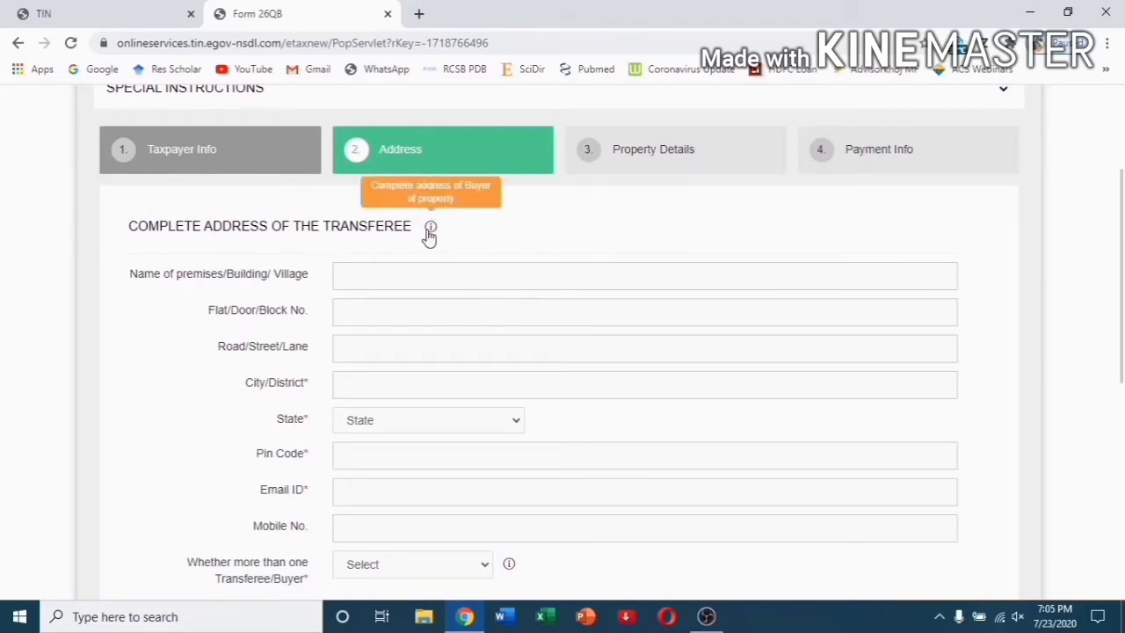
left_click(405, 274)
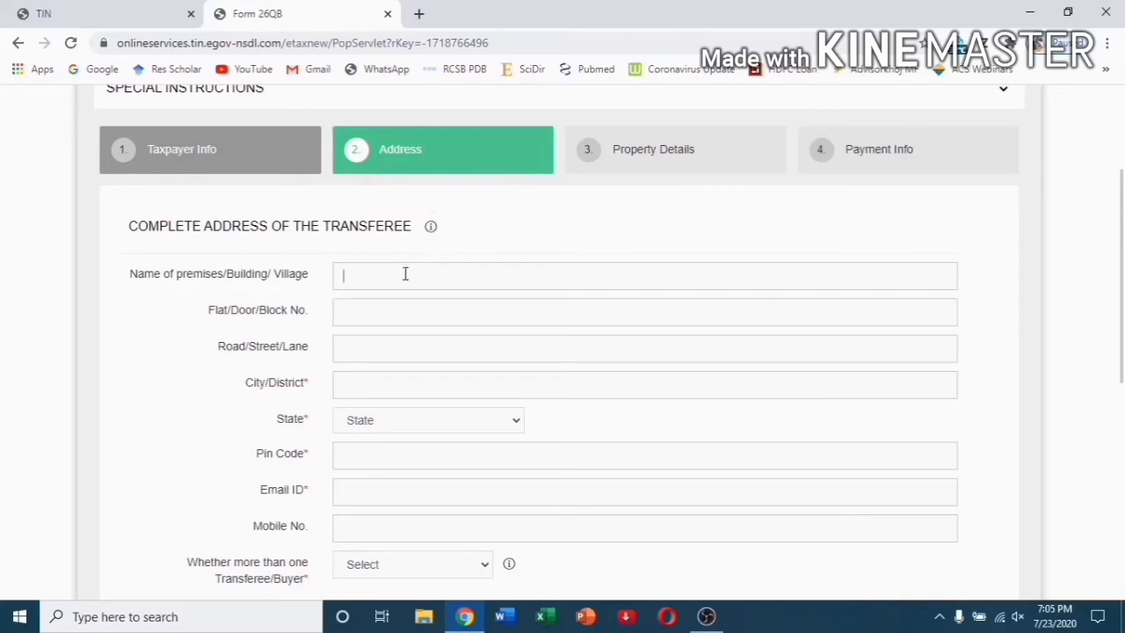
type("FLAT NO A1")
left_click(401, 314)
type("STREET")
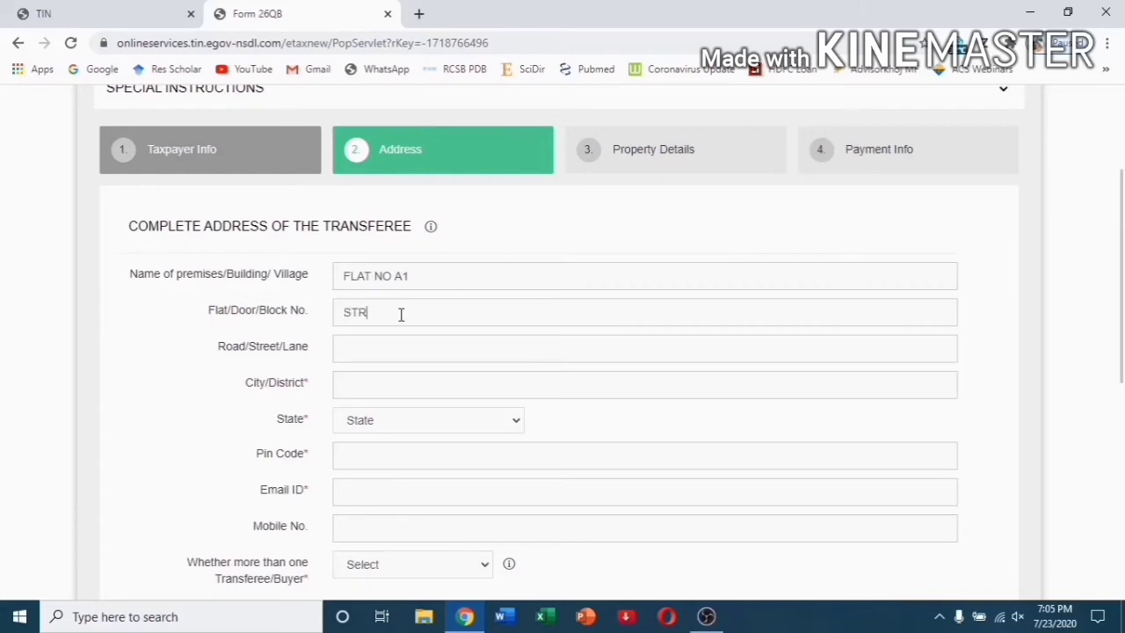
left_click(402, 344)
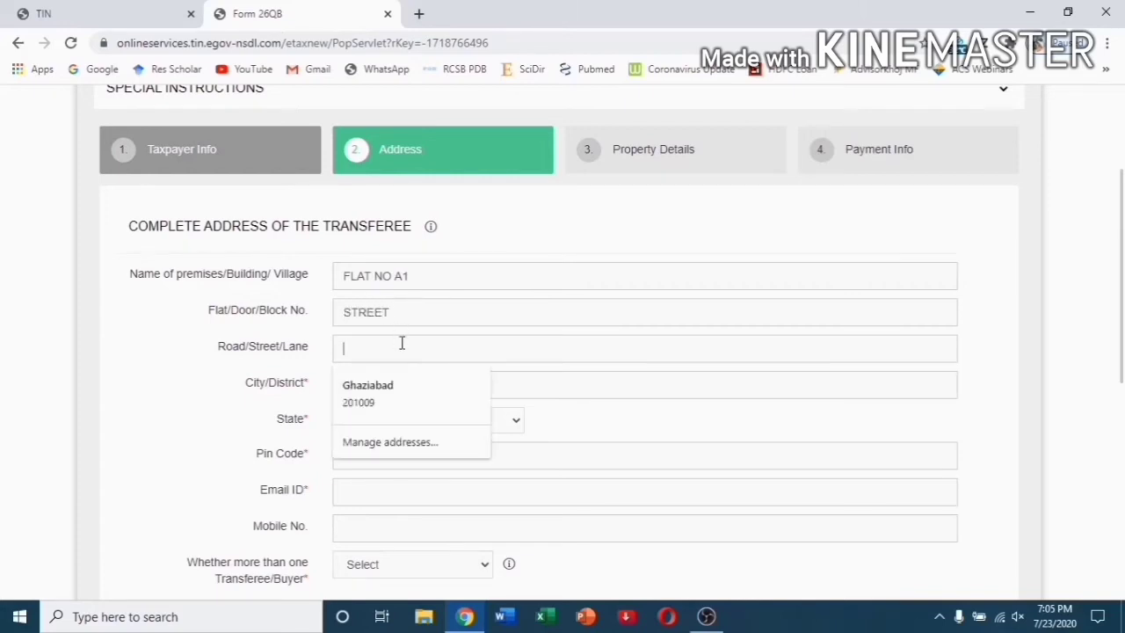
type("DELHI")
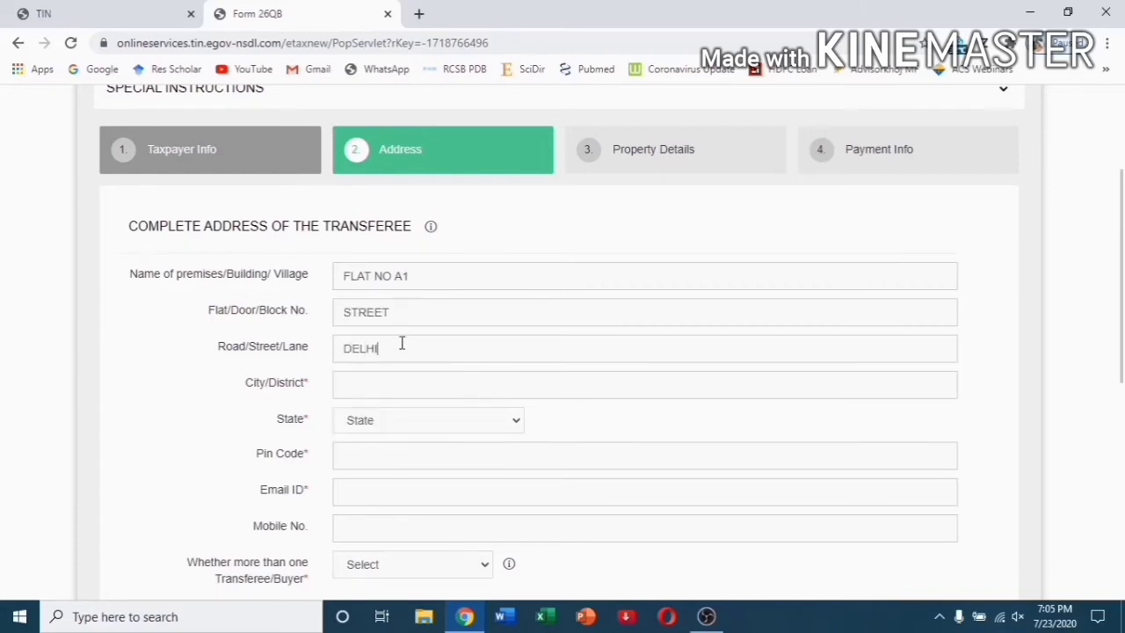
left_click(407, 380)
type("DELHI")
left_click(410, 422)
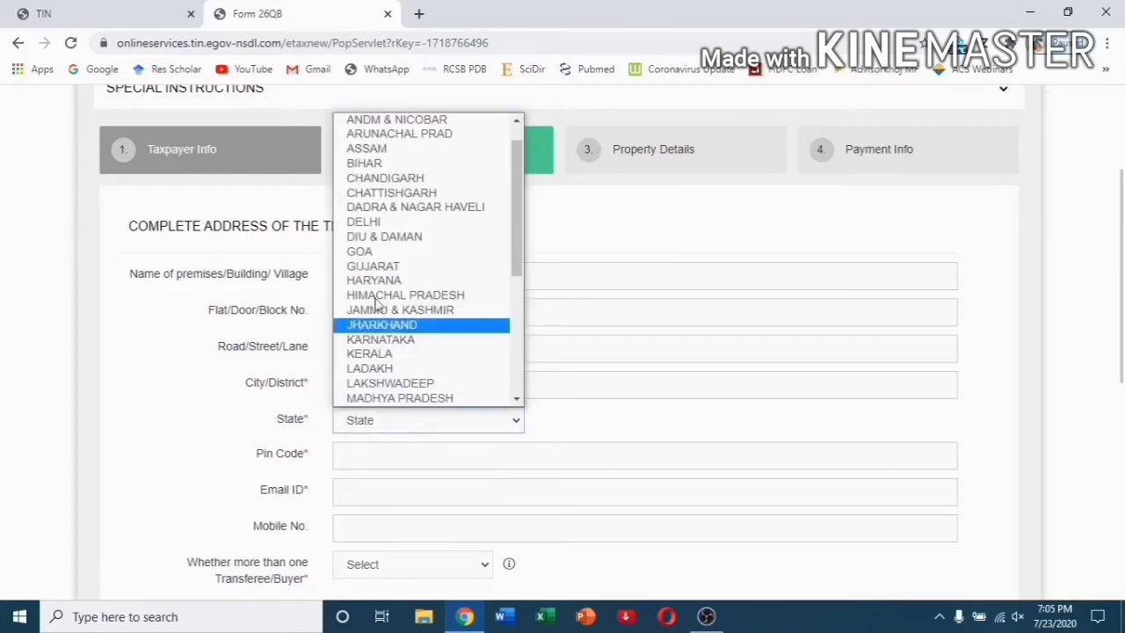
left_click(372, 222)
left_click(364, 452)
type("1")
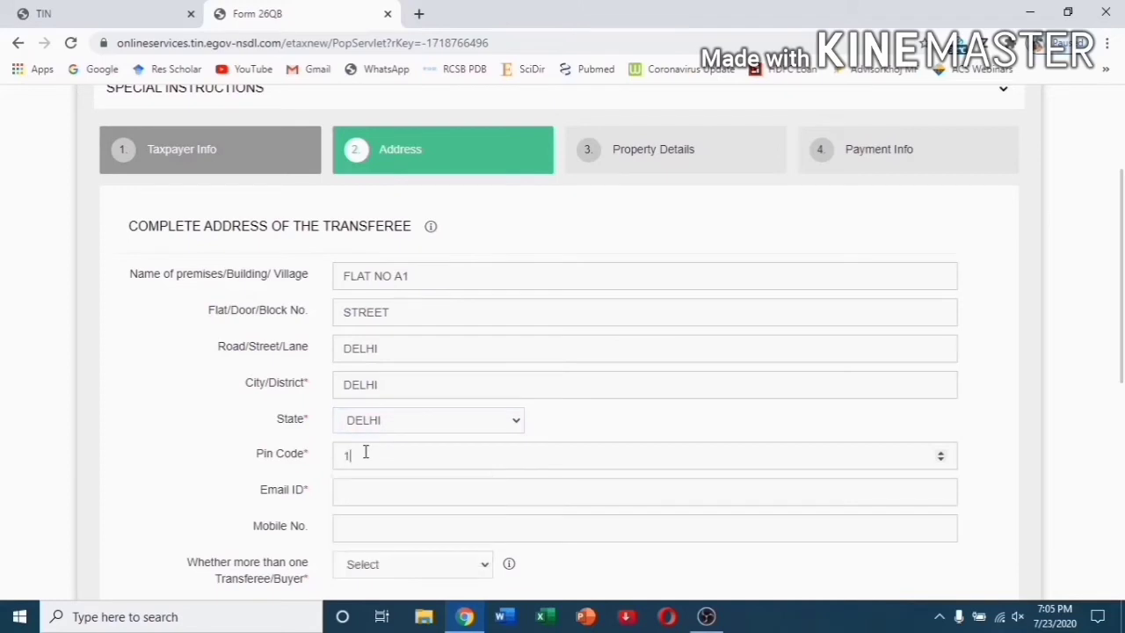
type("10001")
Enter the buyer's e-mail address and mobile number, and answer No to more than one buyer.
left_click(371, 490)
type("ABC")
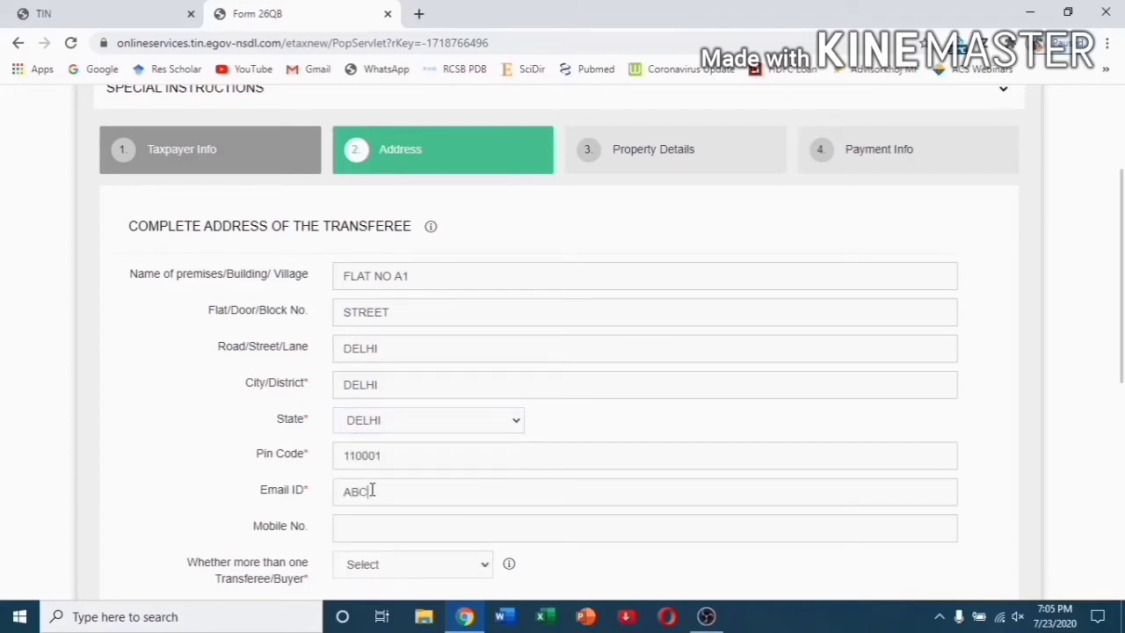
key("BackSpace")
key("BackSpace")
key("BackSpace")
type("abc@gmail.com")
scroll(372, 489, "down", 1)
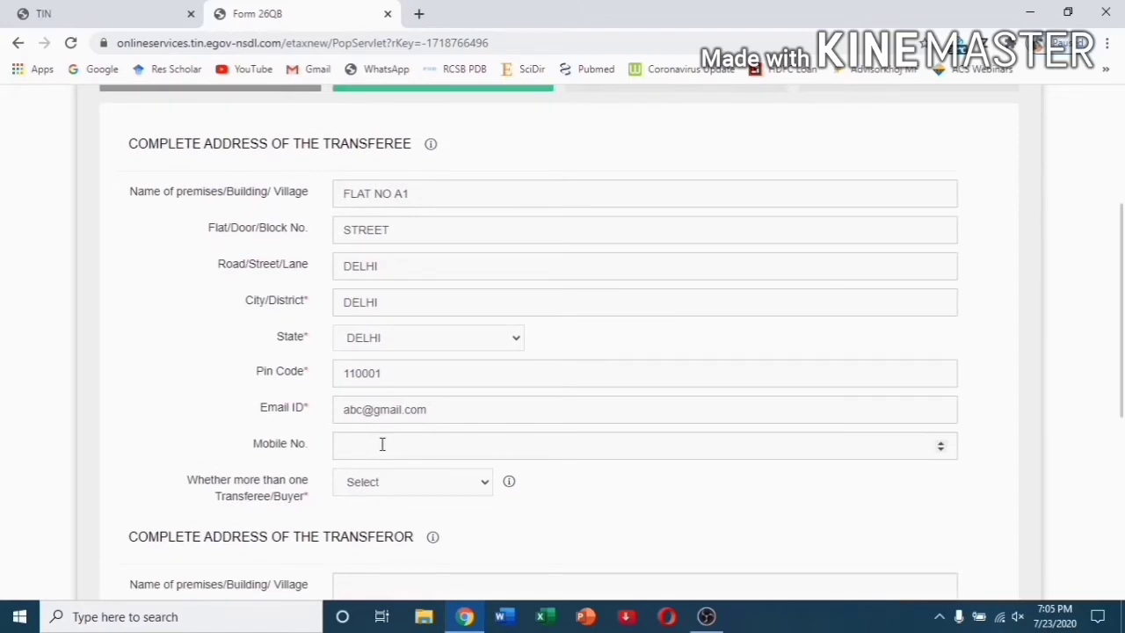
type("0000000000")
scroll(382, 446, "down", 2)
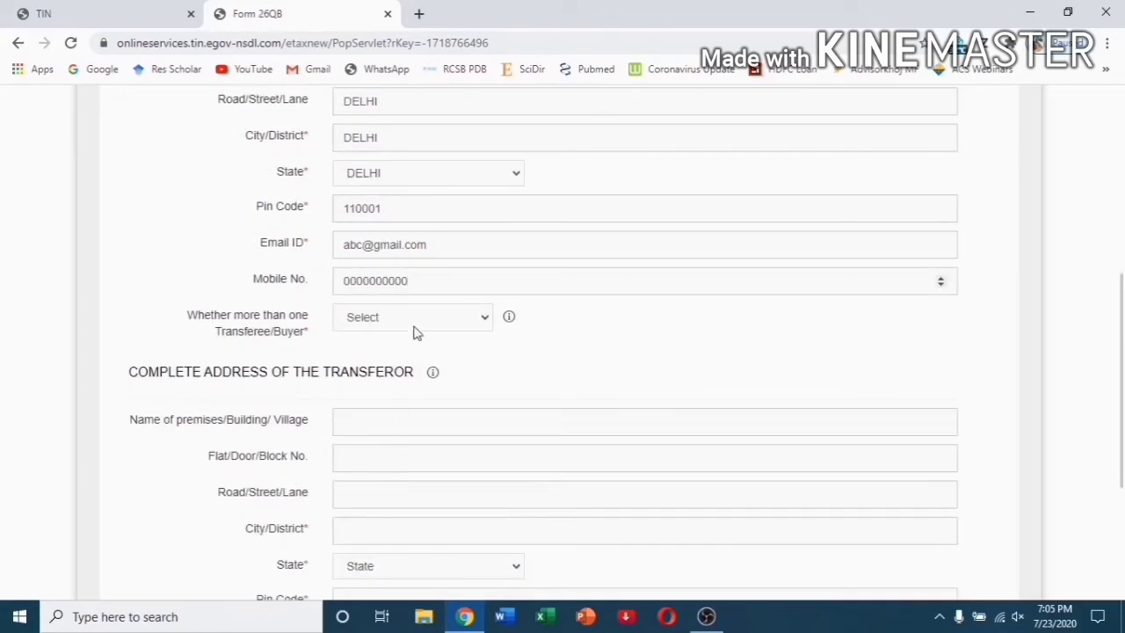
left_click(434, 317)
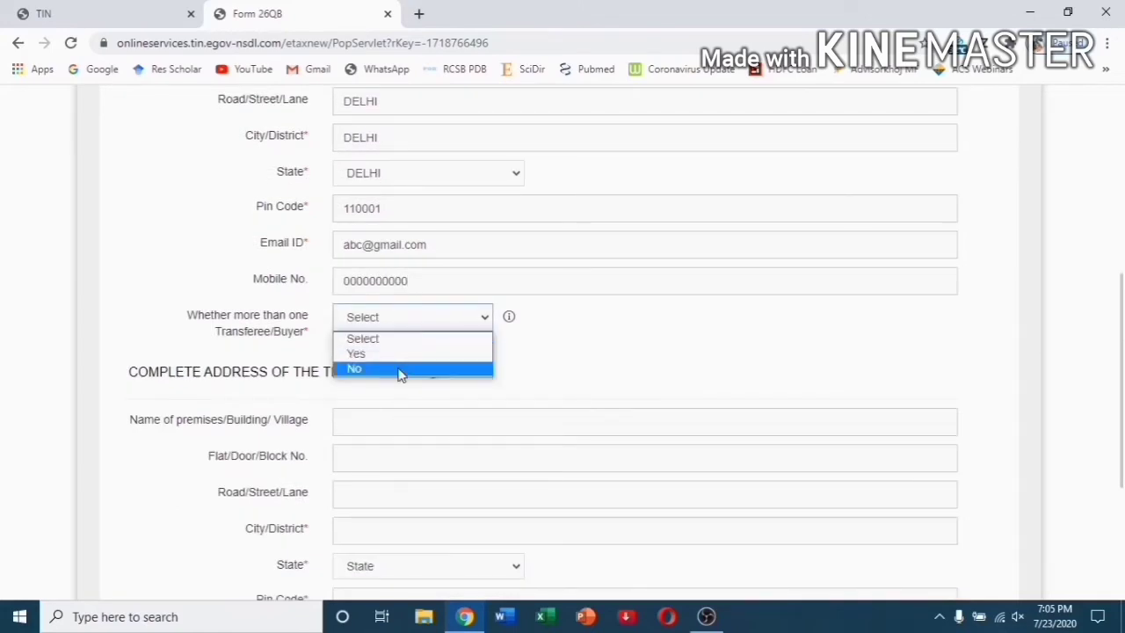
left_click(400, 369)
scroll(409, 391, "down", 2)
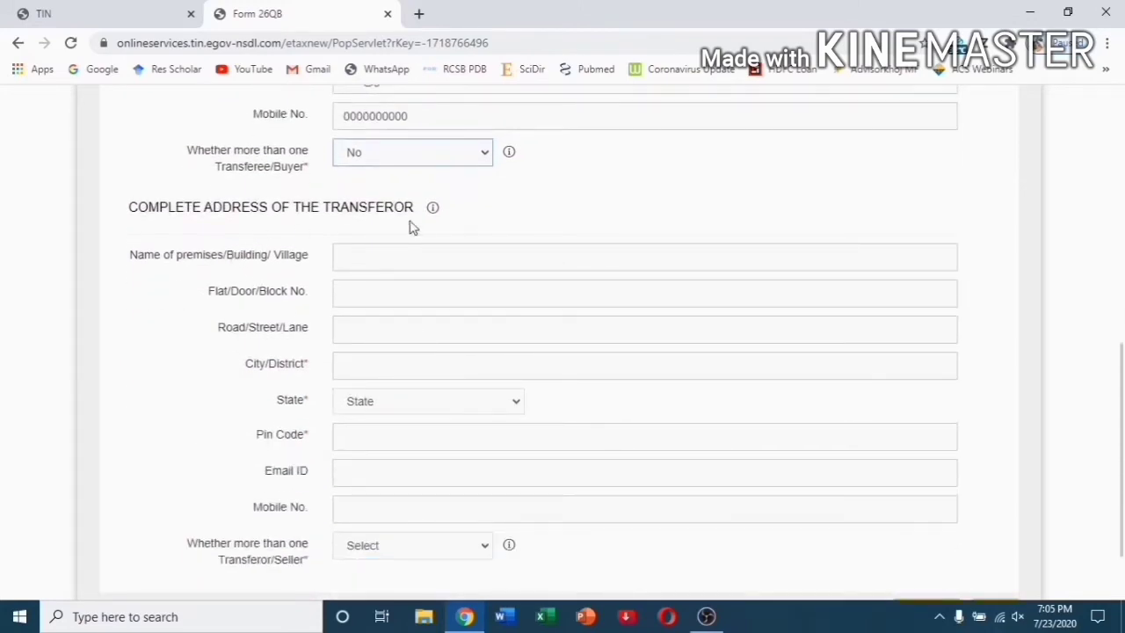
Fill in the seller's address with city delhi, state DELHI and pin code 110099.
mouse_move(429, 219)
left_click(431, 253)
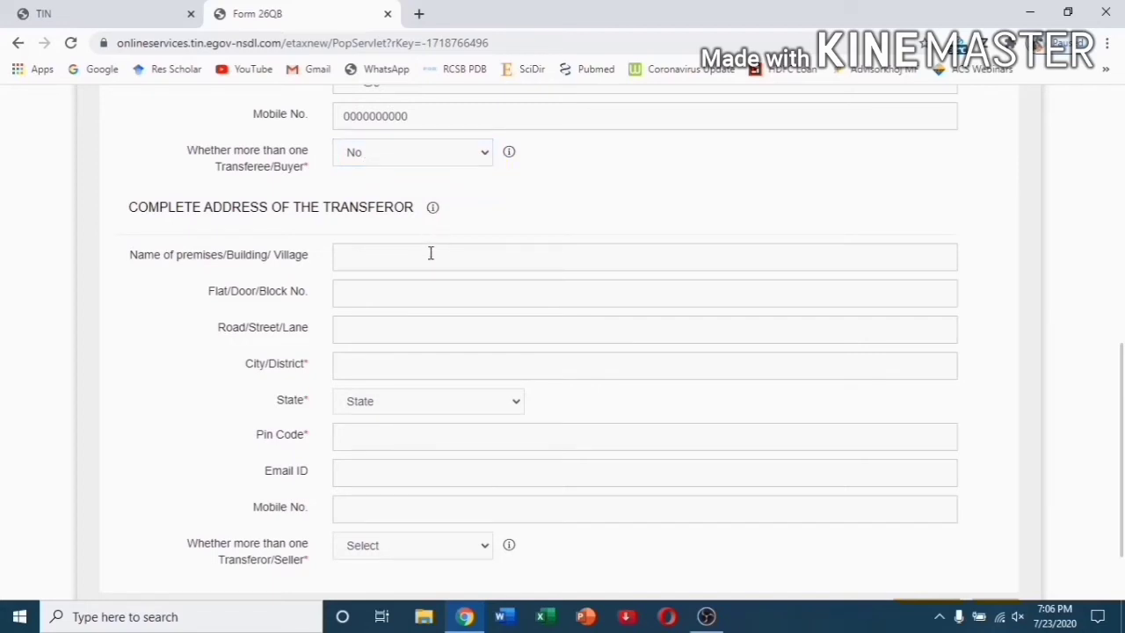
type("Flat No A2")
left_click(424, 290)
type("patparg")
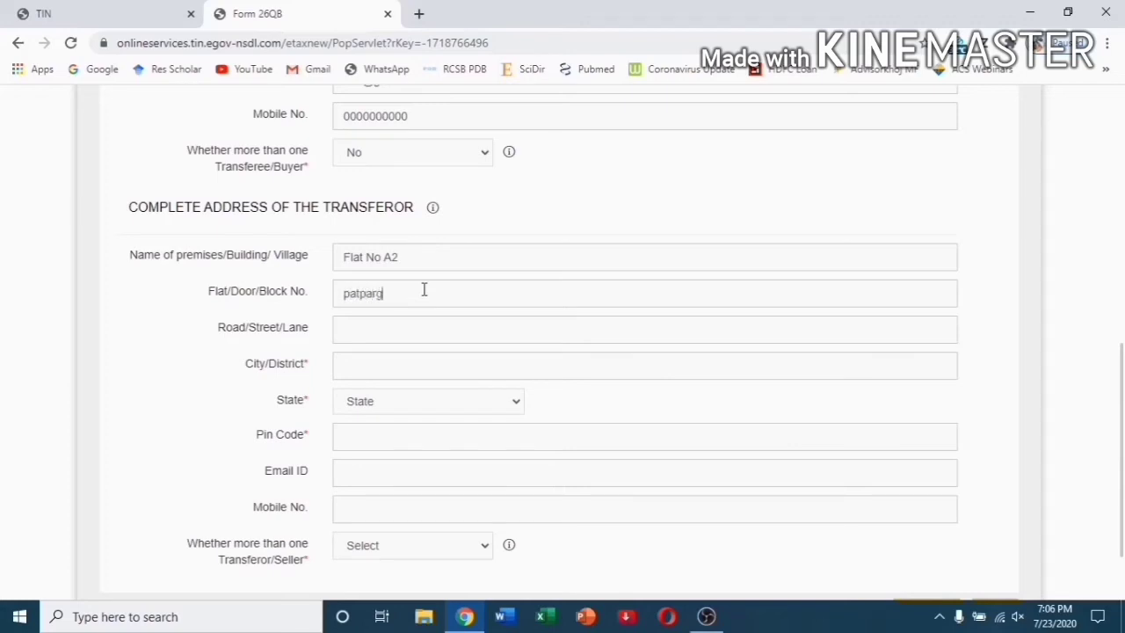
type("anj")
left_click(407, 324)
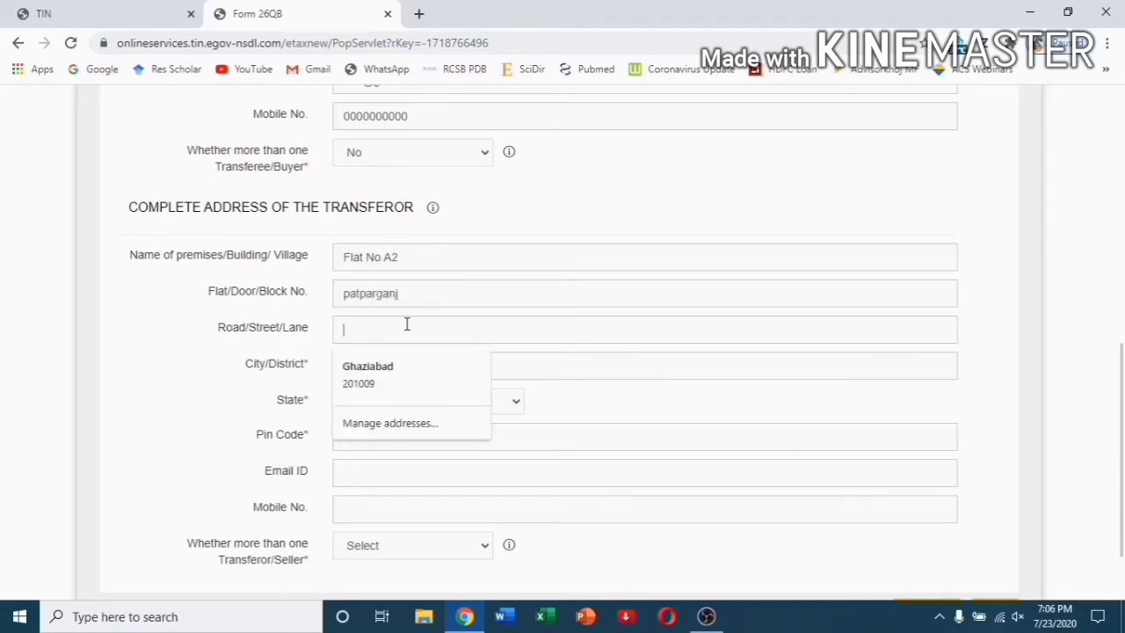
type("r")
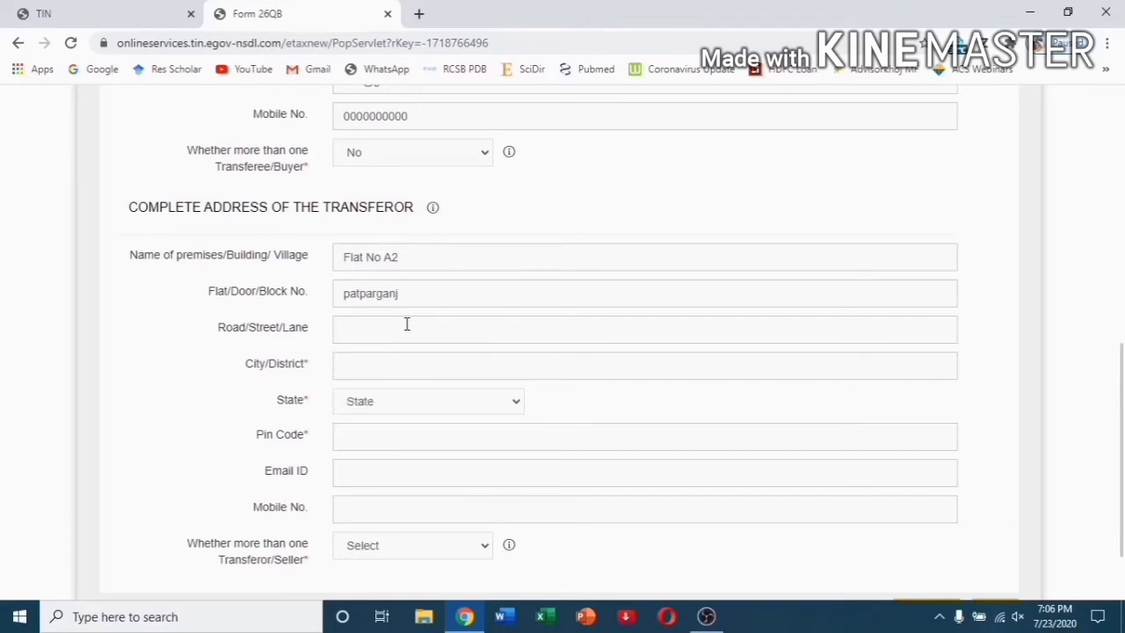
type("main road")
left_click(397, 361)
type("delhi")
left_click(428, 400)
scroll(428, 263, "down", 1)
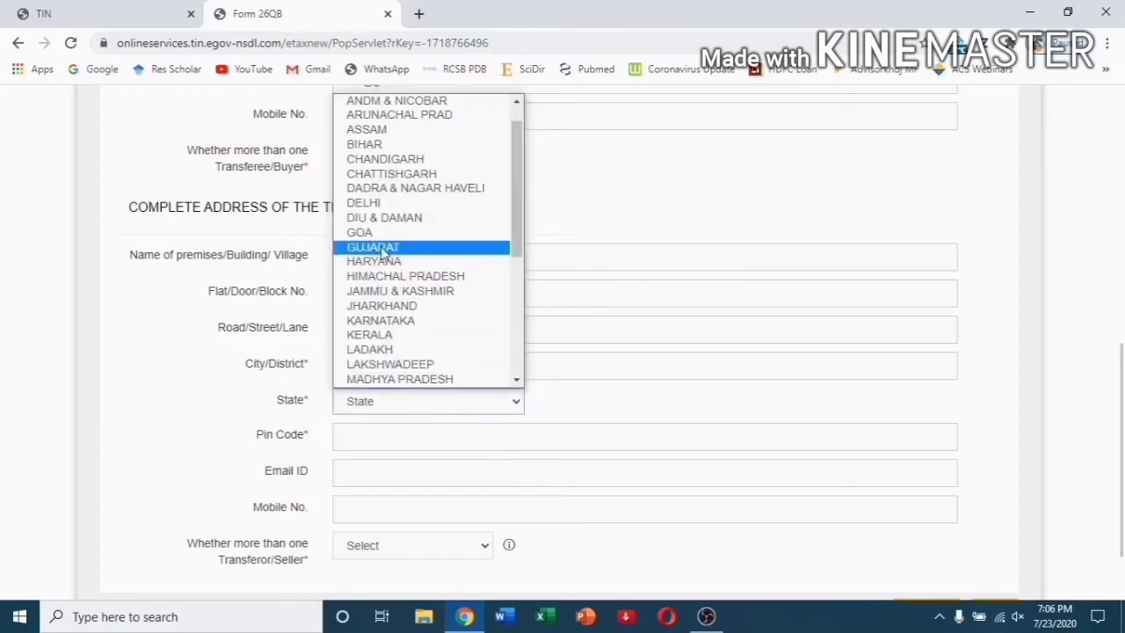
left_click(380, 206)
left_click(395, 434)
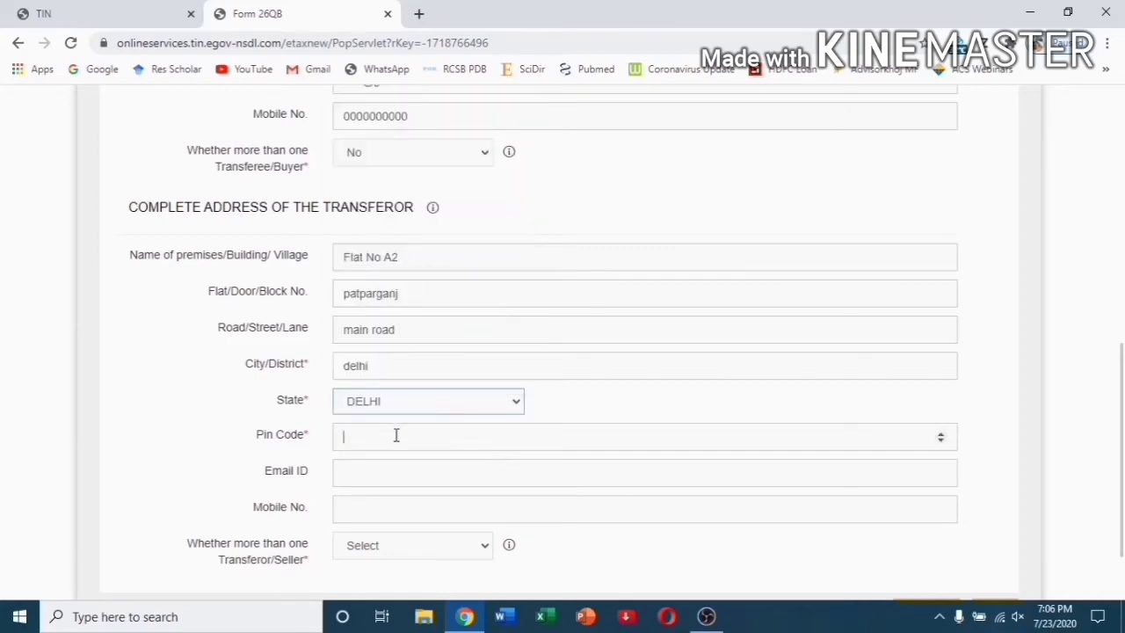
type("110099")
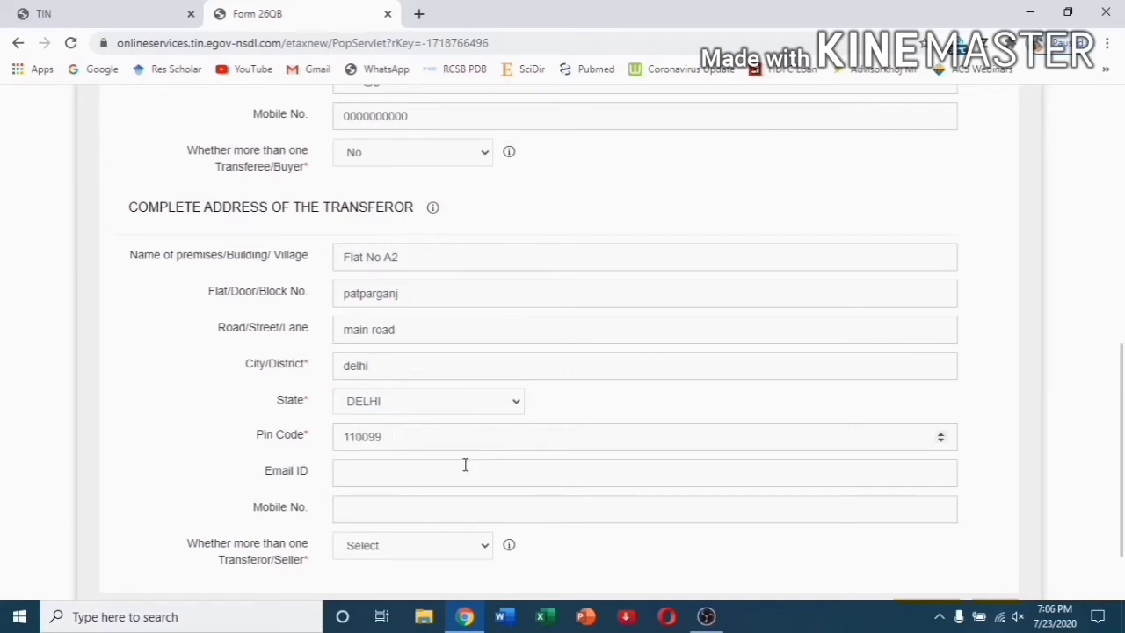
Enter the seller's e-mail address and mobile number, and answer No to more than one seller.
left_click(466, 465)
type("abcd@gmail.com")
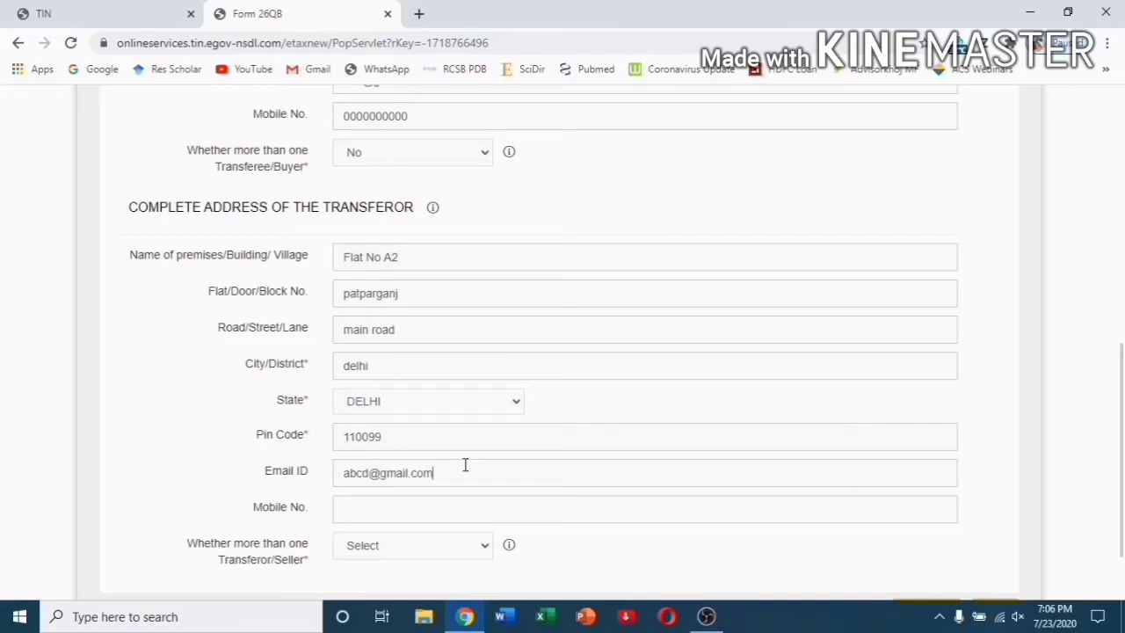
left_click(428, 509)
type("00000000")
scroll(429, 510, "down", 2)
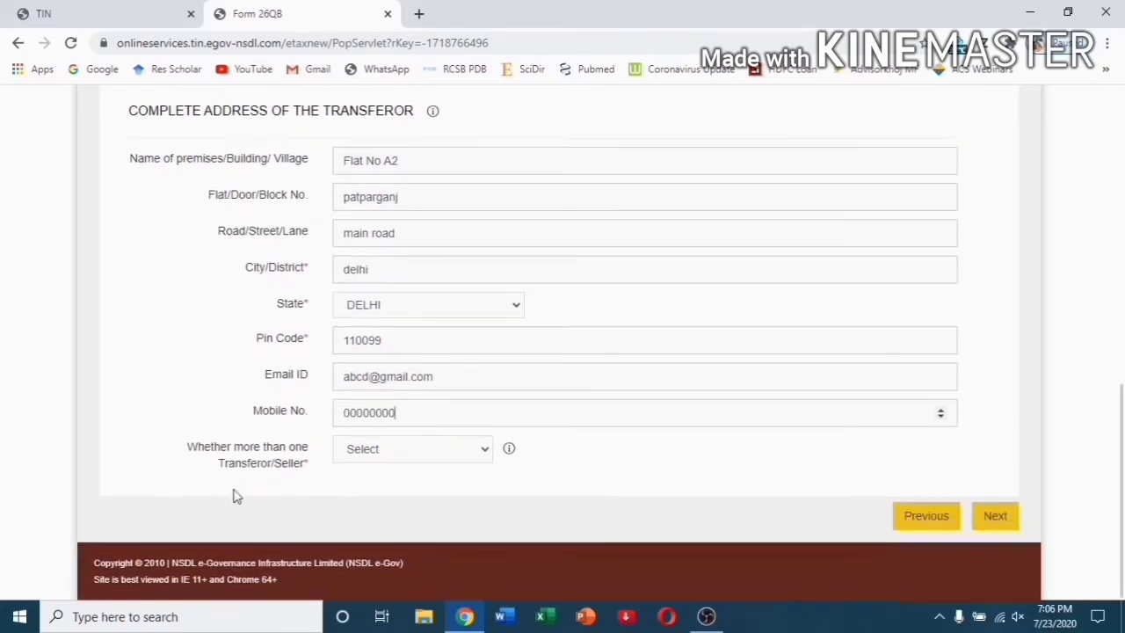
left_click(459, 464)
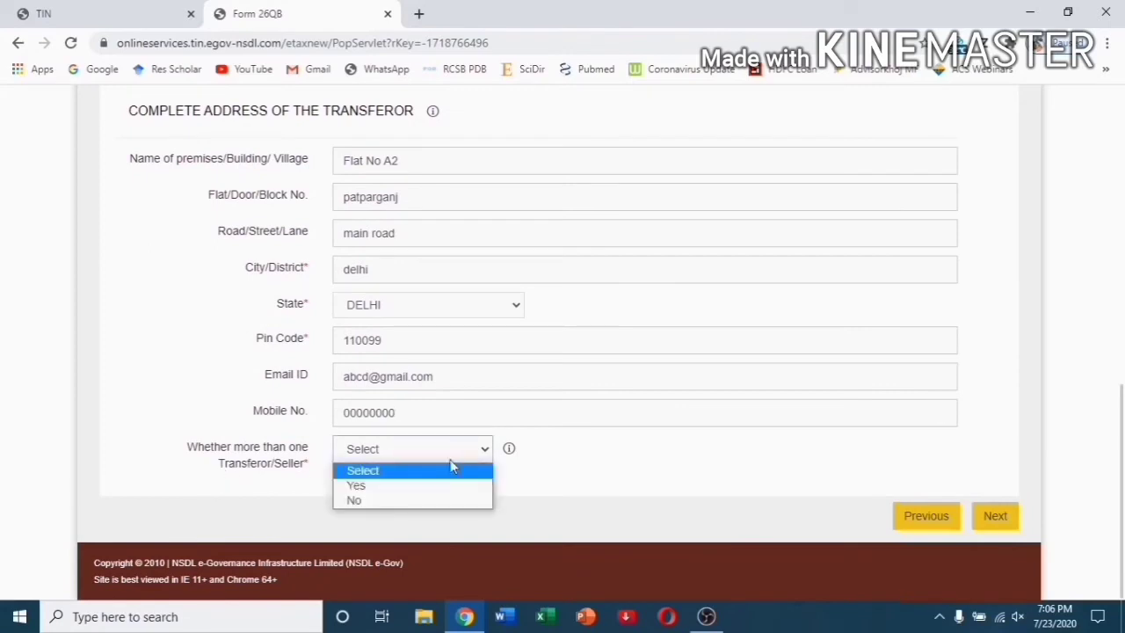
left_click(369, 502)
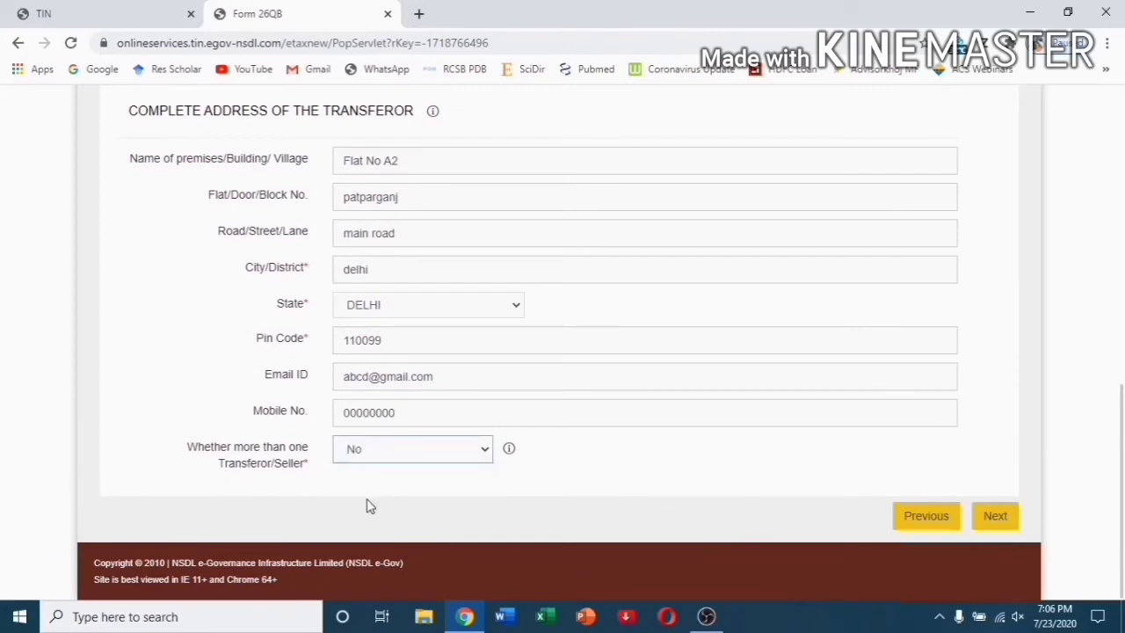
Clear the rejected seller and buyer mobile numbers so the form advances to Property Details.
left_click(1003, 528)
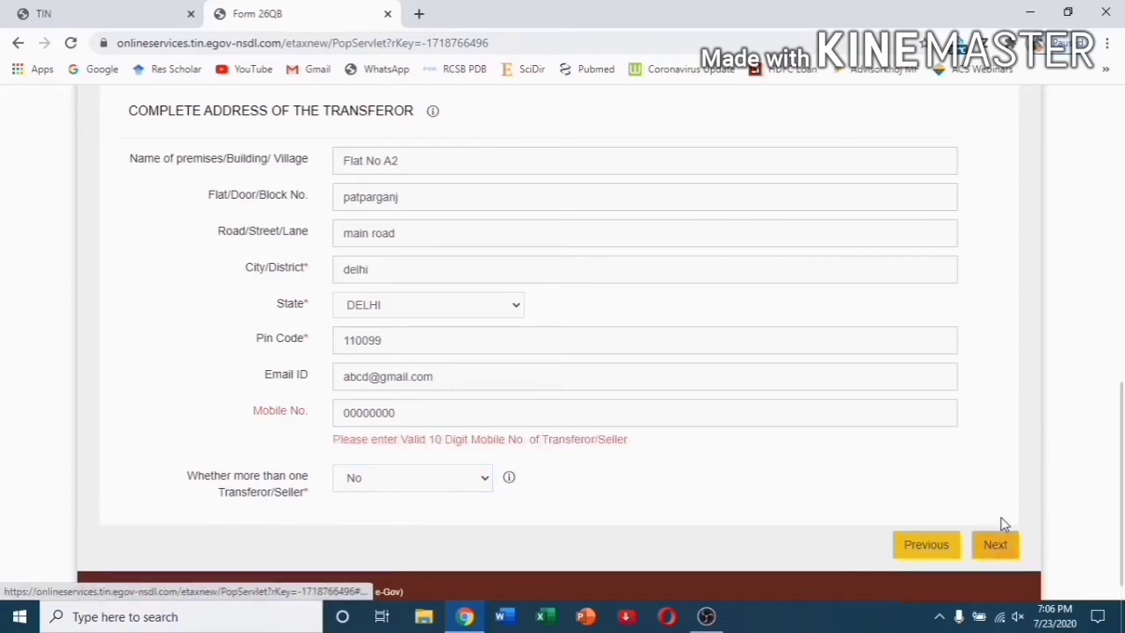
scroll(1003, 525, "down", 1)
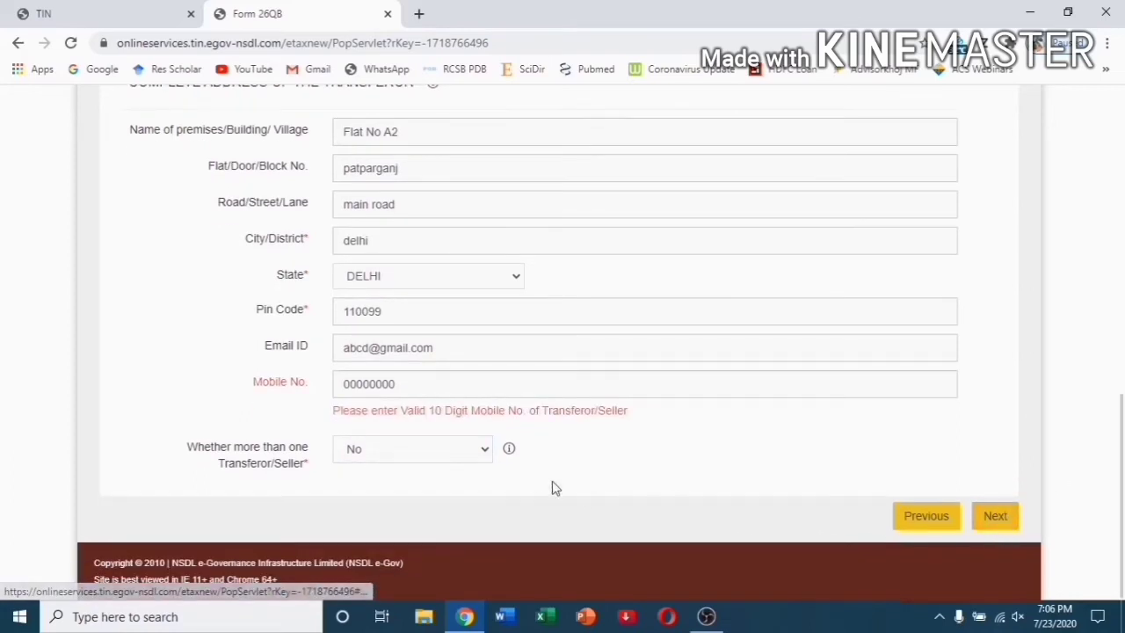
left_click(411, 385)
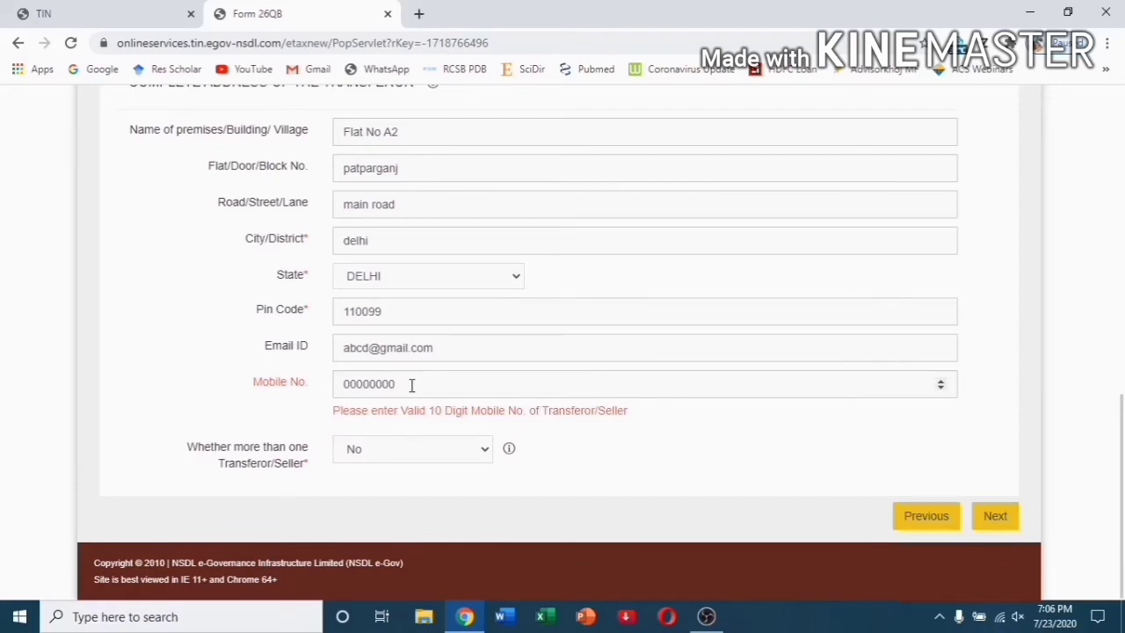
key("BackSpace")
key("BackSpace")
key("BackSpace")
key("BackSpace")
key("BackSpace")
key("BackSpace")
key("BackSpace")
left_click(1008, 522)
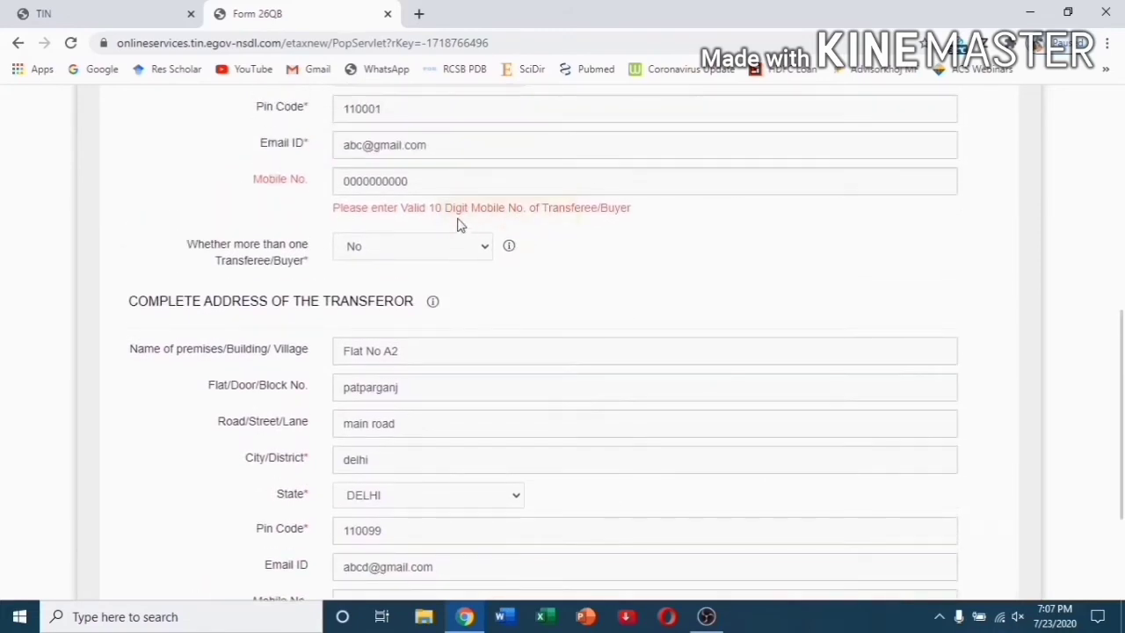
left_click_drag(407, 179, 337, 175)
key("BackSpace")
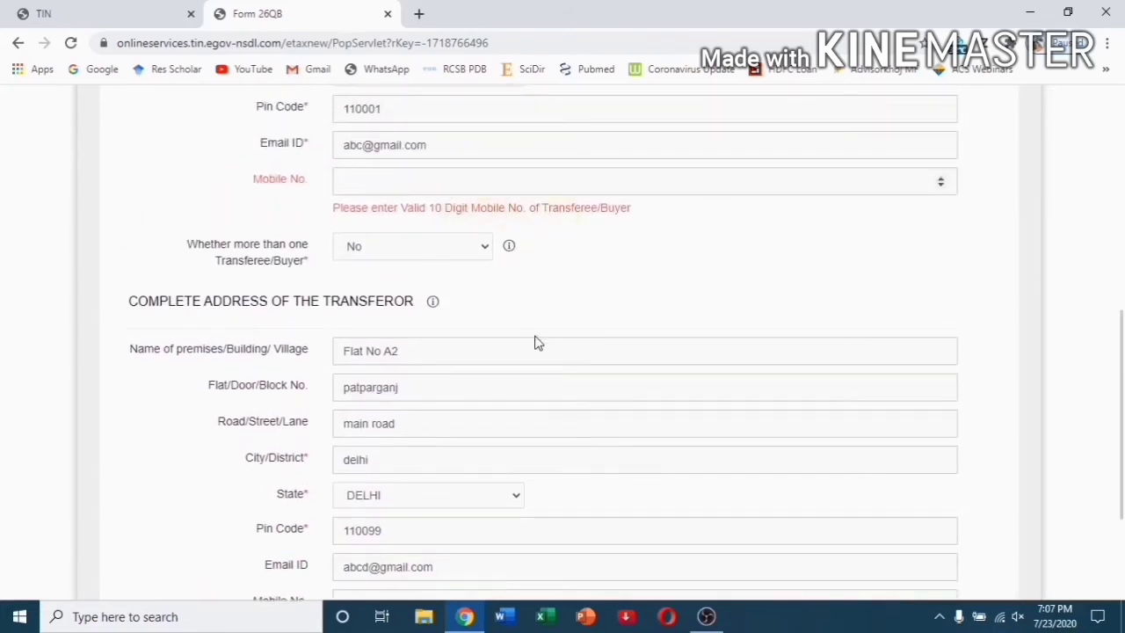
scroll(535, 342, "down", 3)
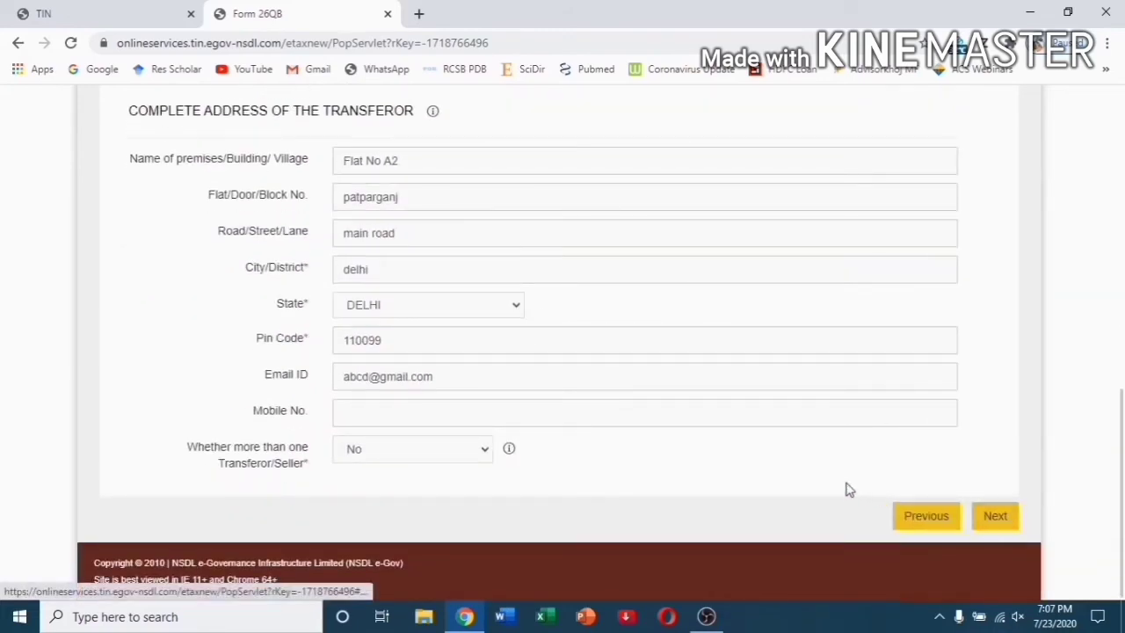
left_click(995, 526)
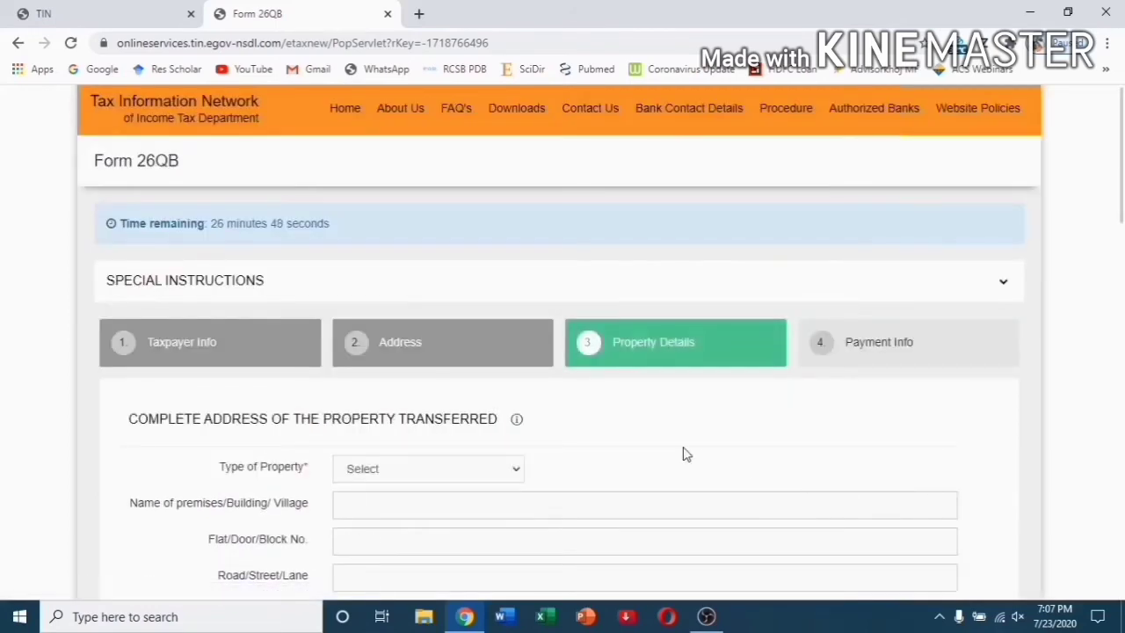
Set the property type to Building and enter its road, city, state DELHI and pin code.
scroll(686, 454, "down", 2)
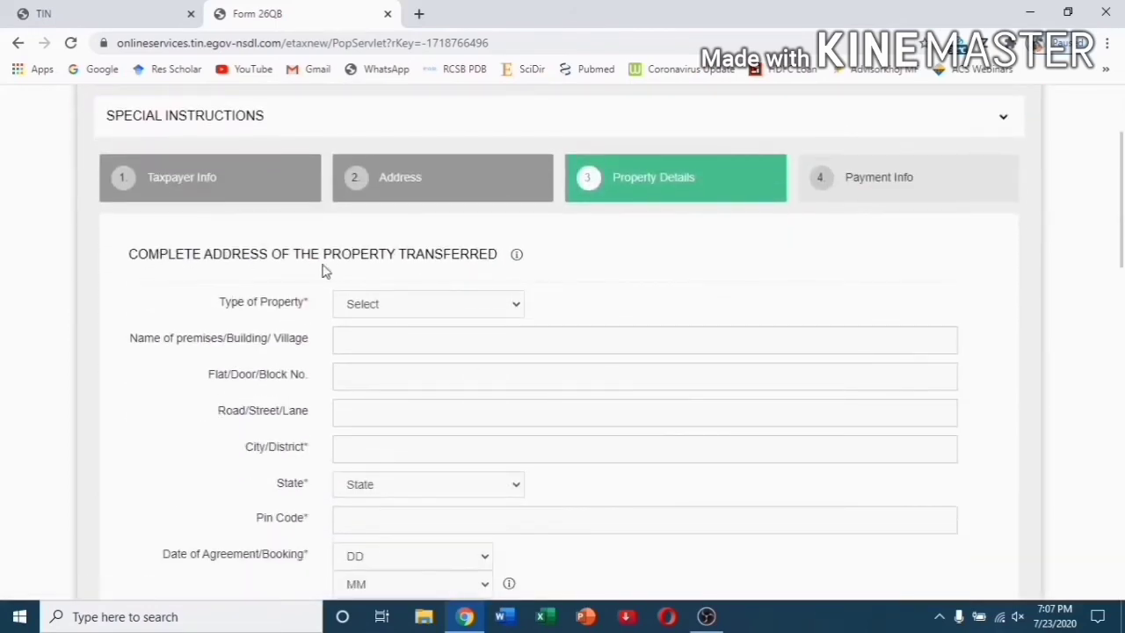
mouse_move(514, 261)
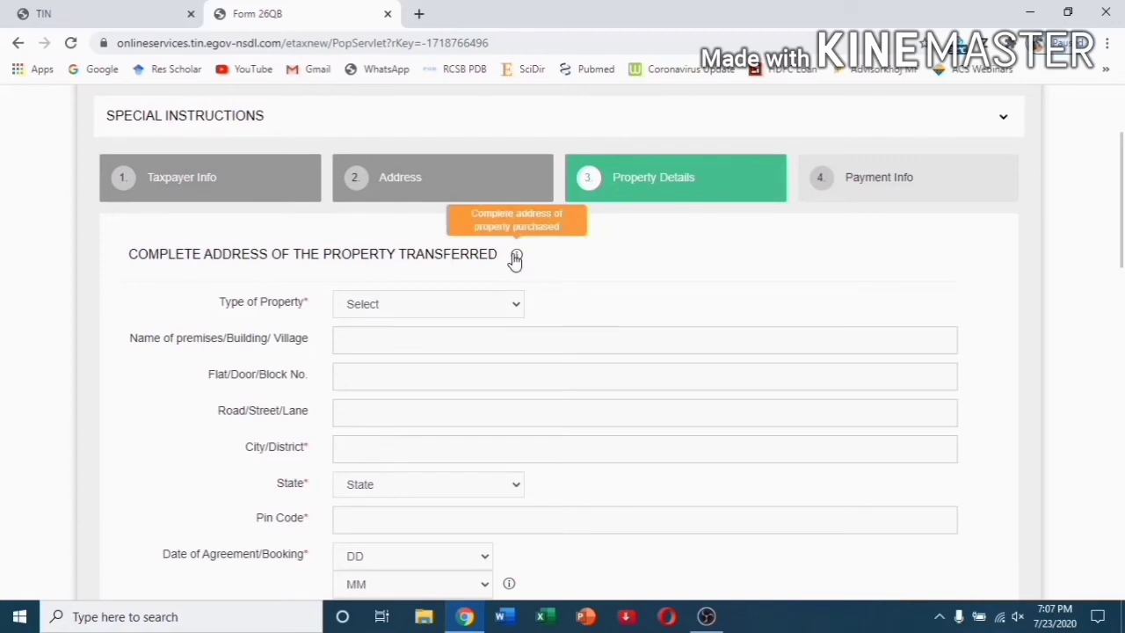
left_click(435, 304)
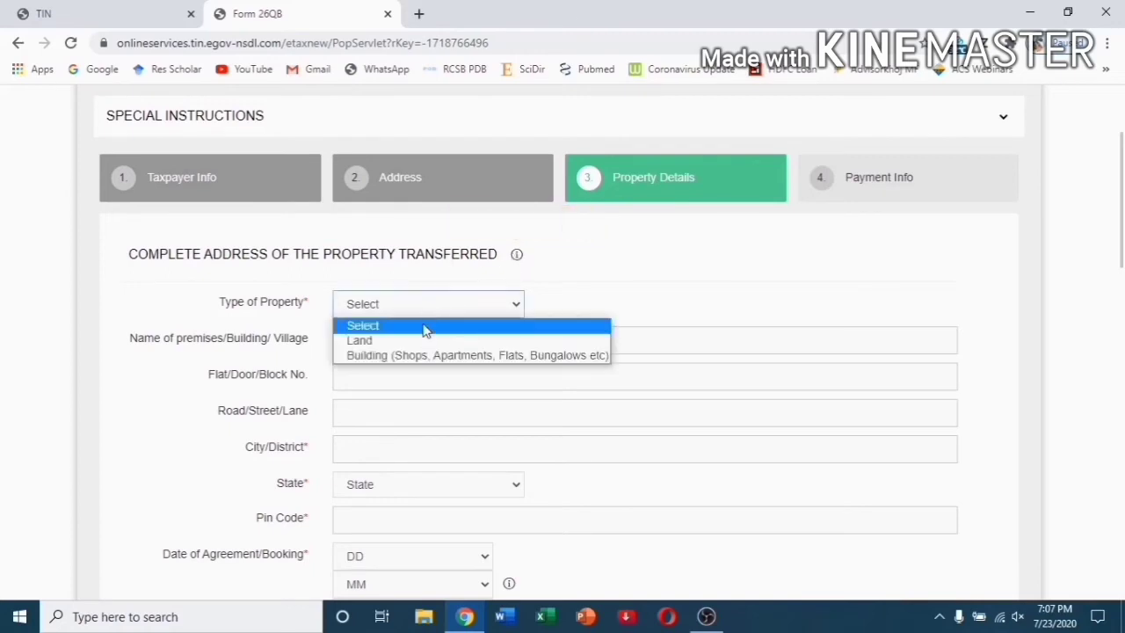
left_click(423, 356)
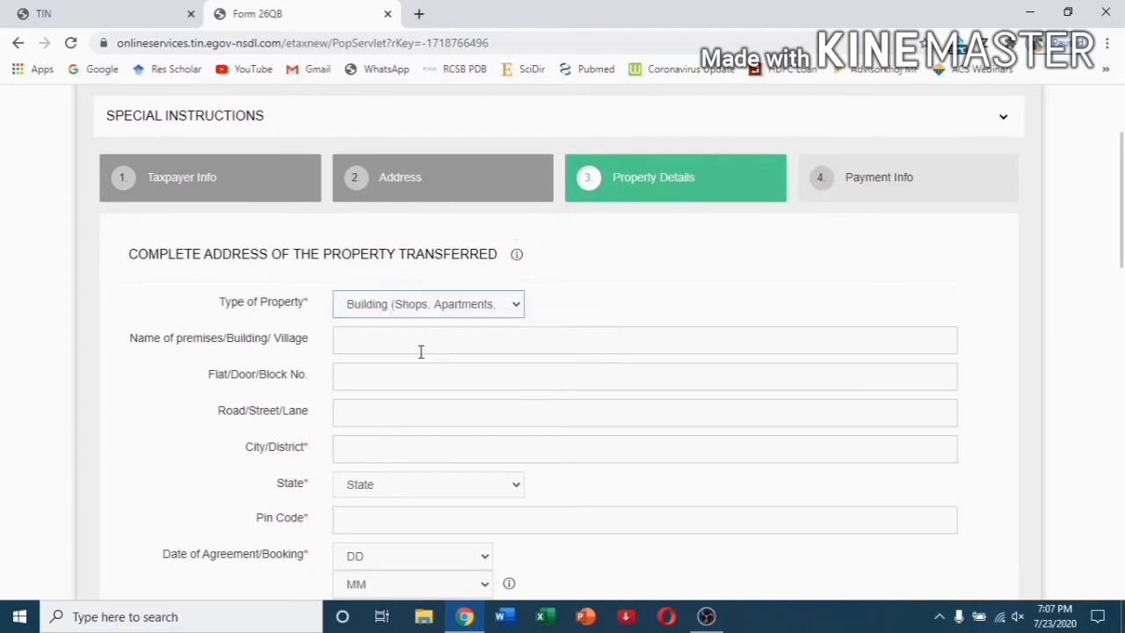
left_click(418, 343)
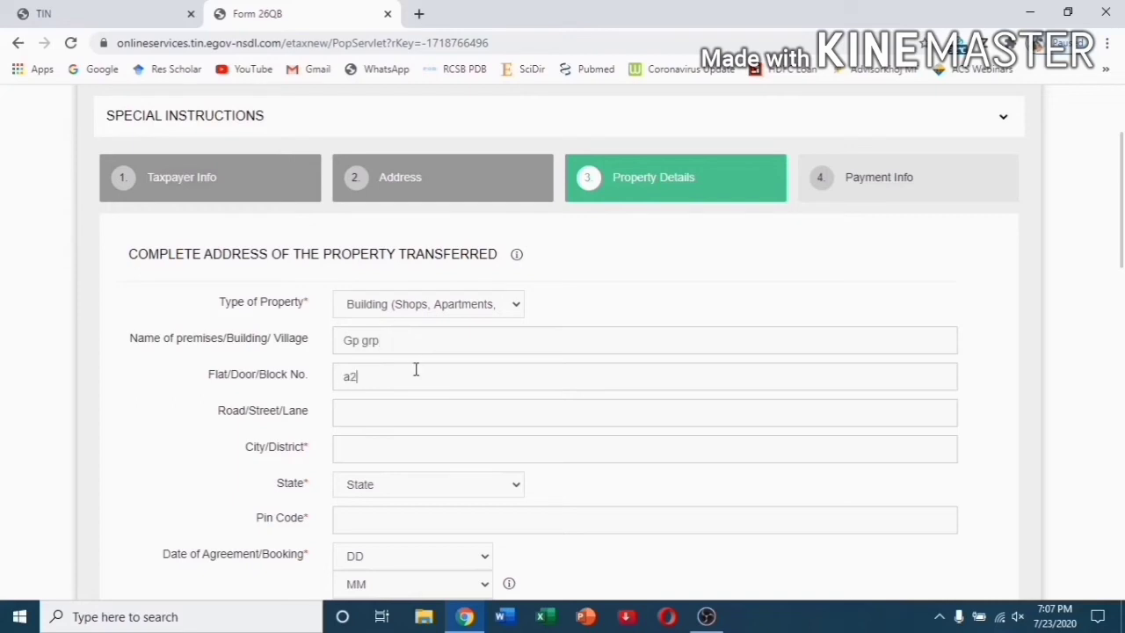
left_click(359, 409)
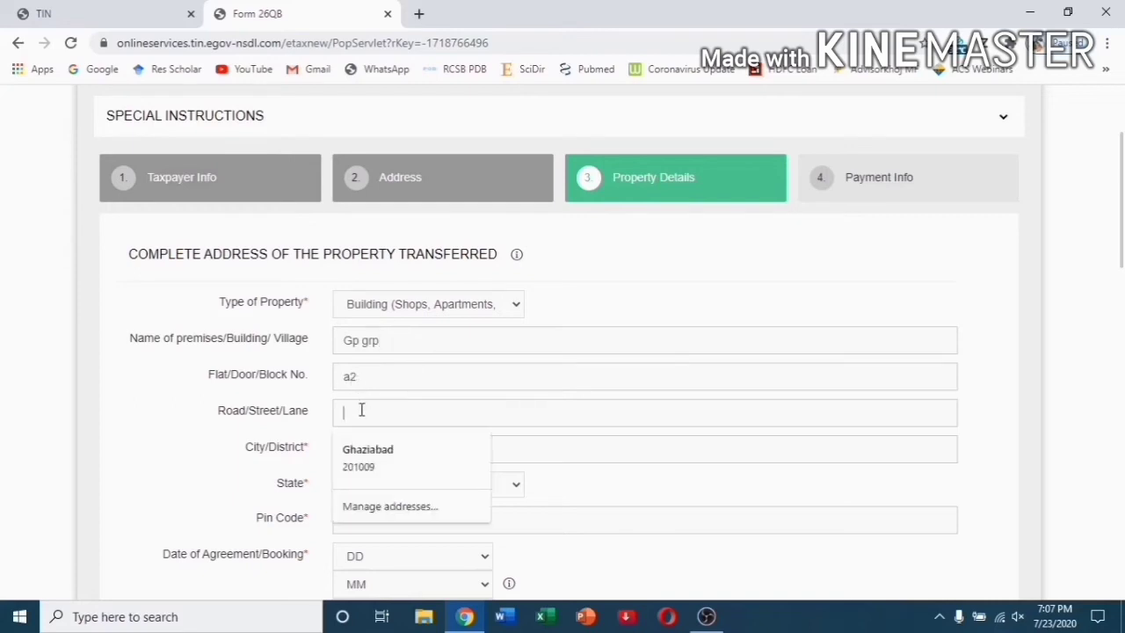
type("main road")
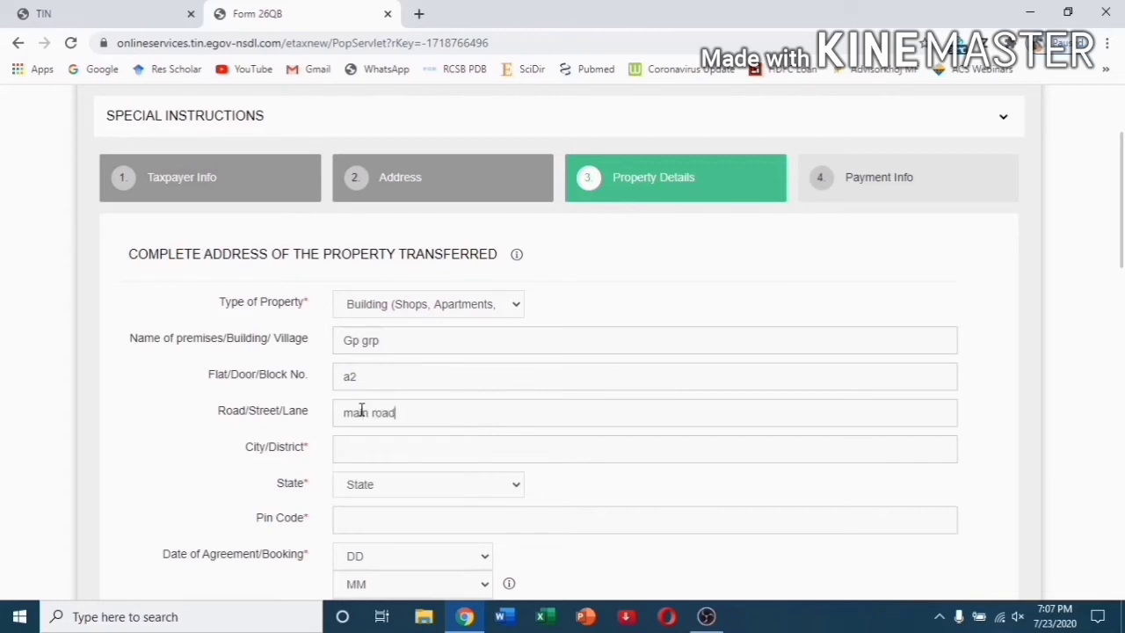
left_click(371, 453)
type("delhi")
left_click(389, 484)
scroll(396, 396, "down", 1)
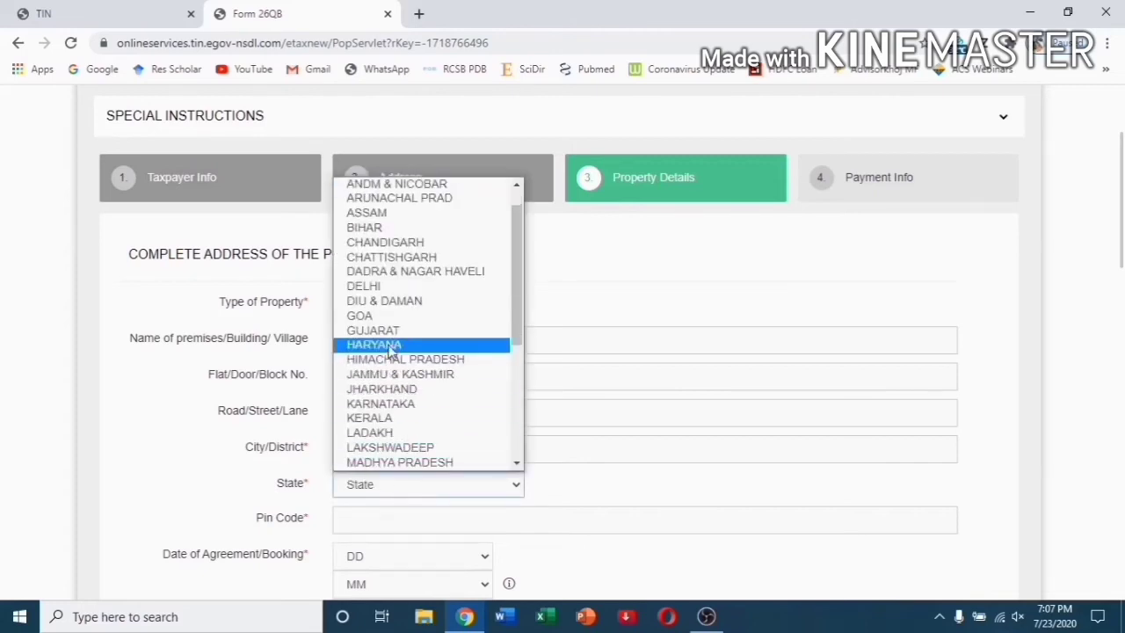
left_click(373, 286)
scroll(372, 410, "down", 2)
left_click(373, 356)
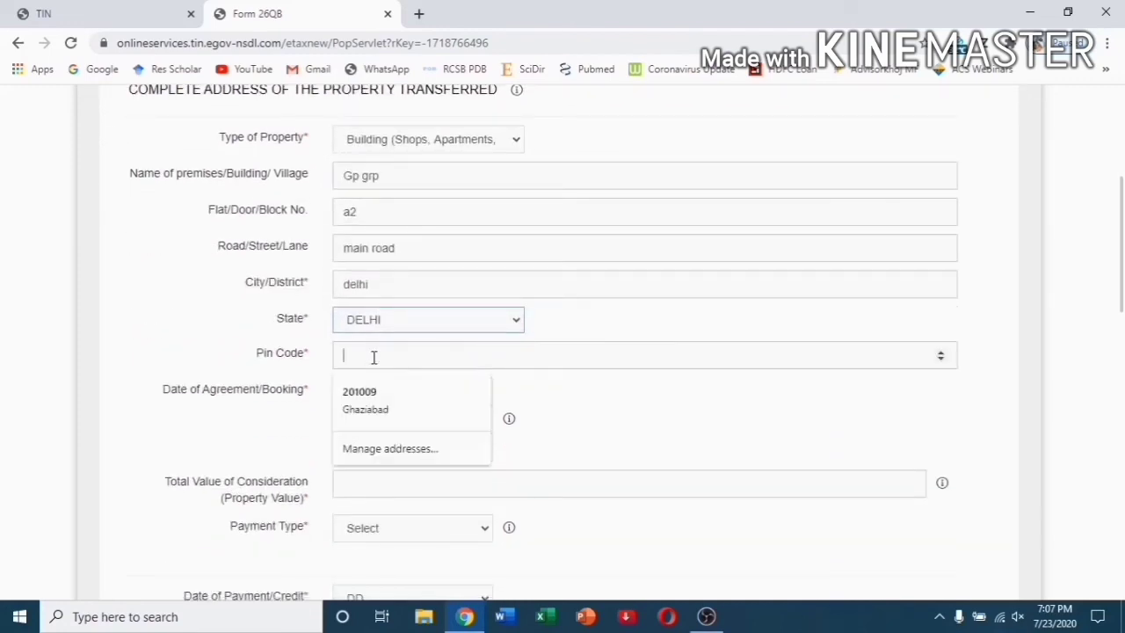
type("110001")
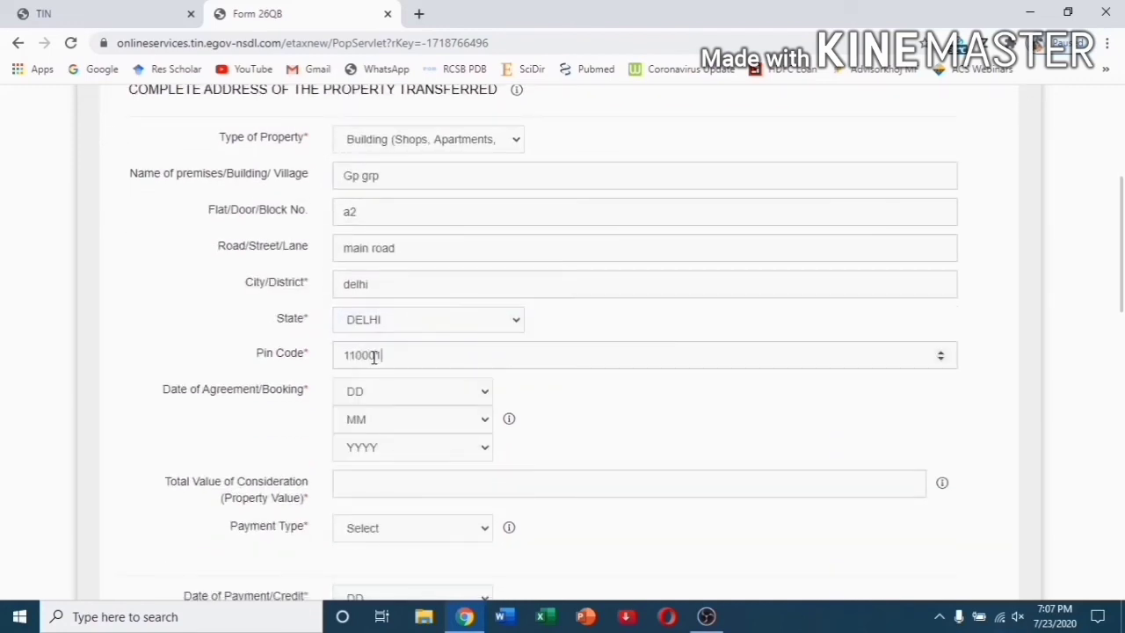
Set the date of agreement to 8 Feb 2020.
left_click(427, 389)
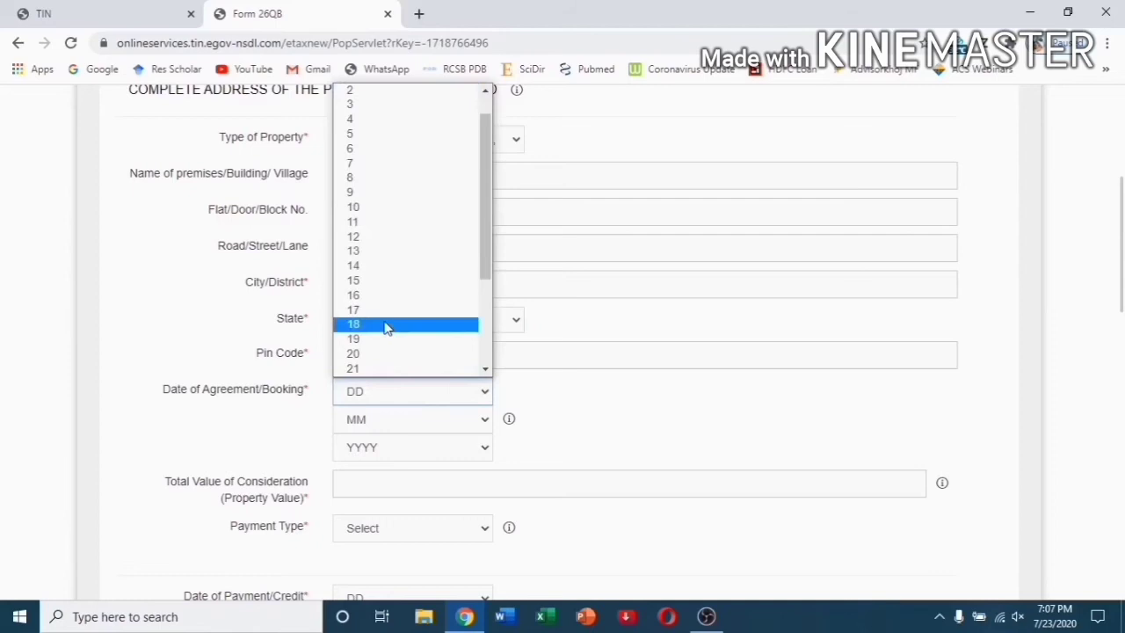
left_click(382, 181)
left_click(401, 421)
left_click(378, 234)
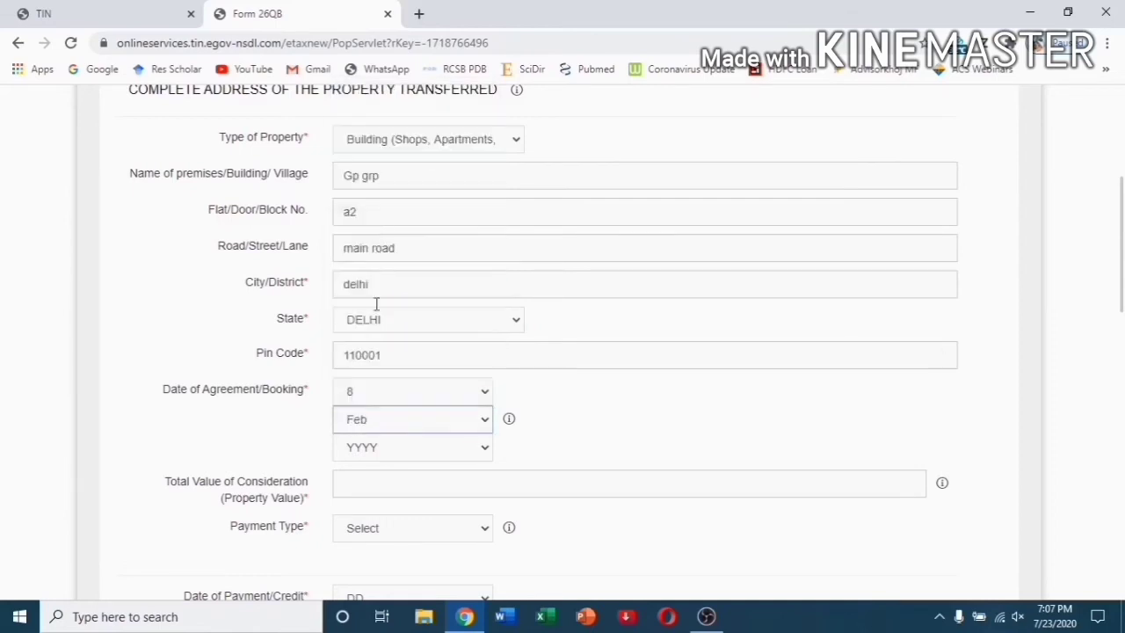
left_click(396, 448)
left_click(374, 164)
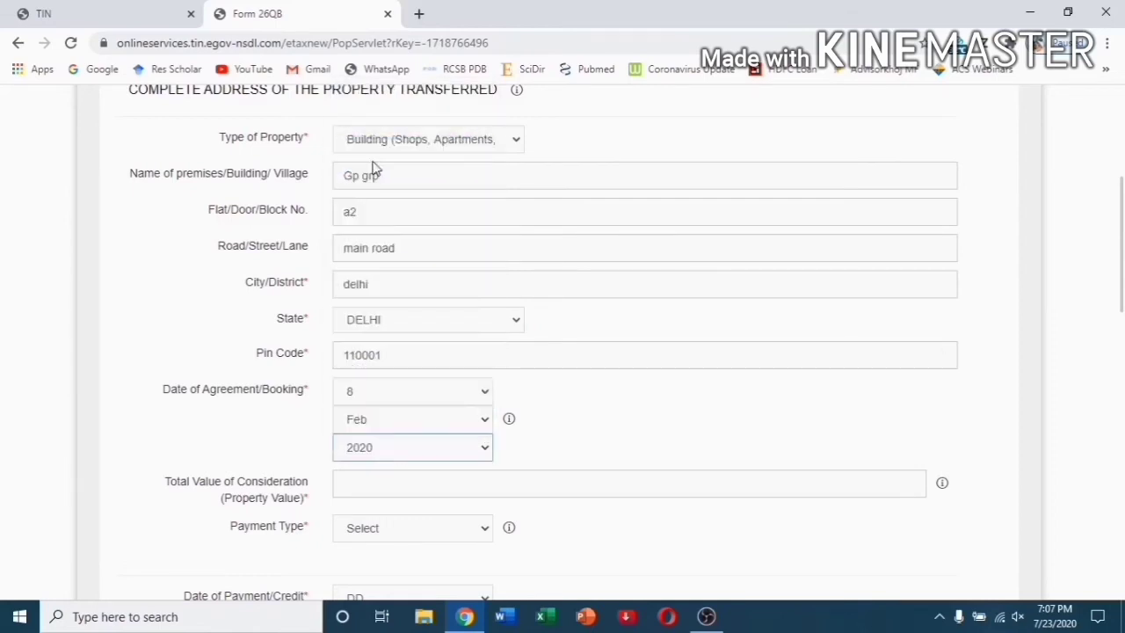
Enter total property value 10000000 and choose Lumpsum as the payment type.
scroll(563, 428, "down", 2)
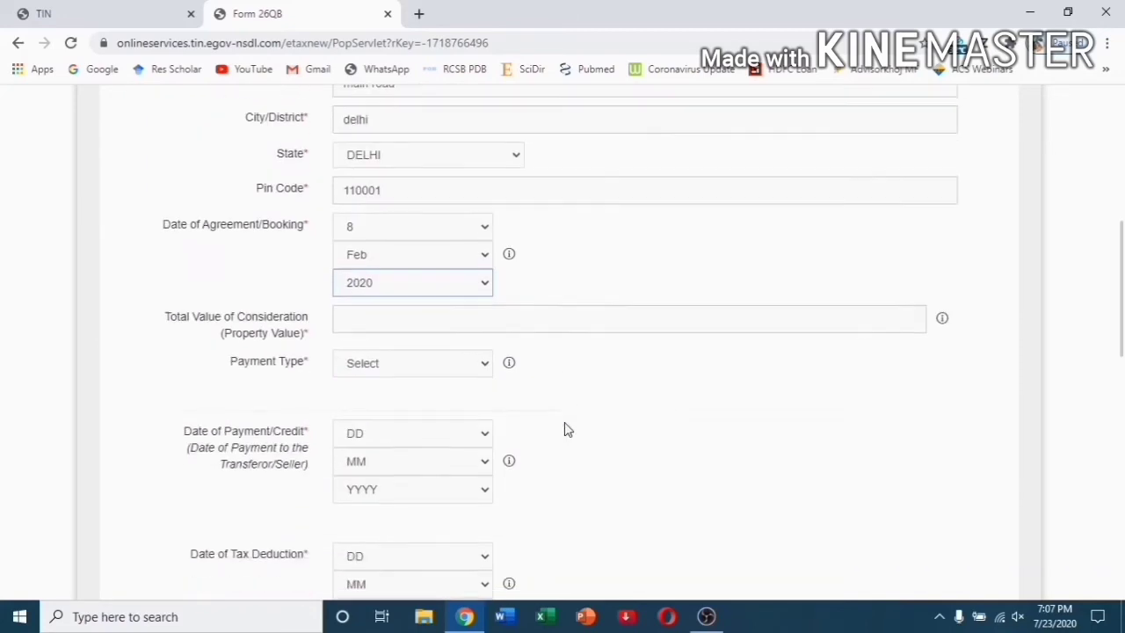
left_click(394, 322)
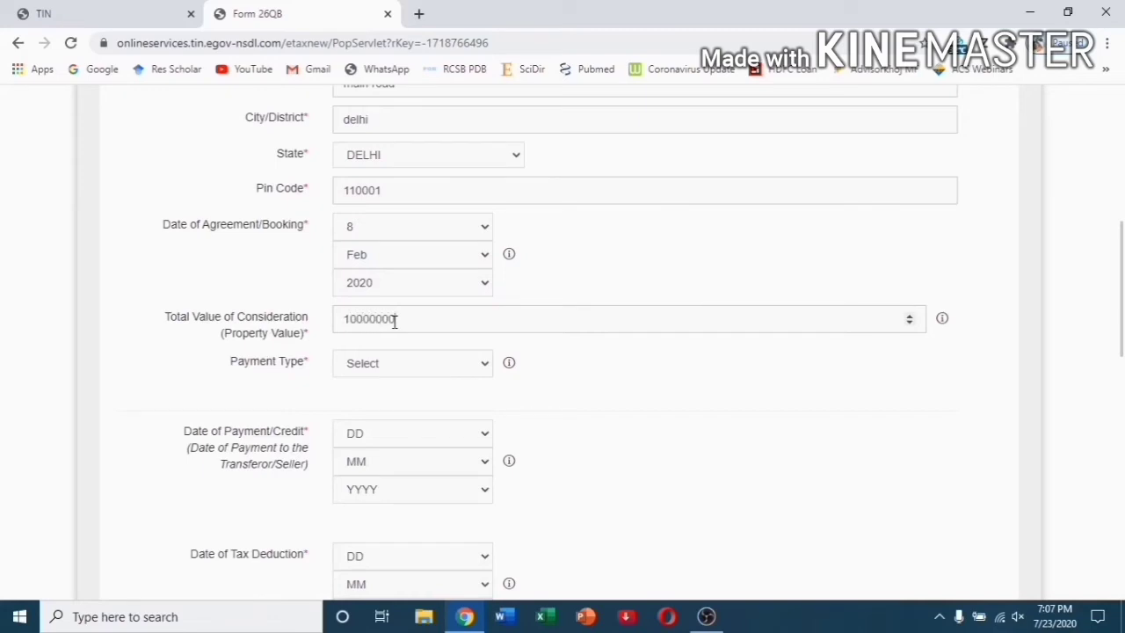
left_click(442, 369)
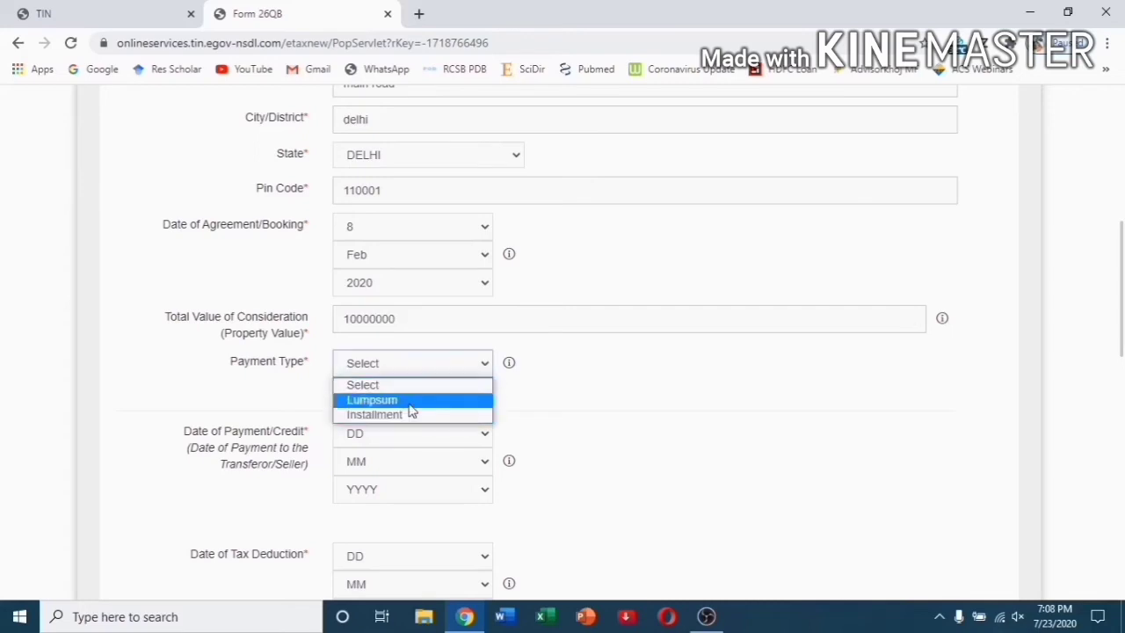
left_click(408, 402)
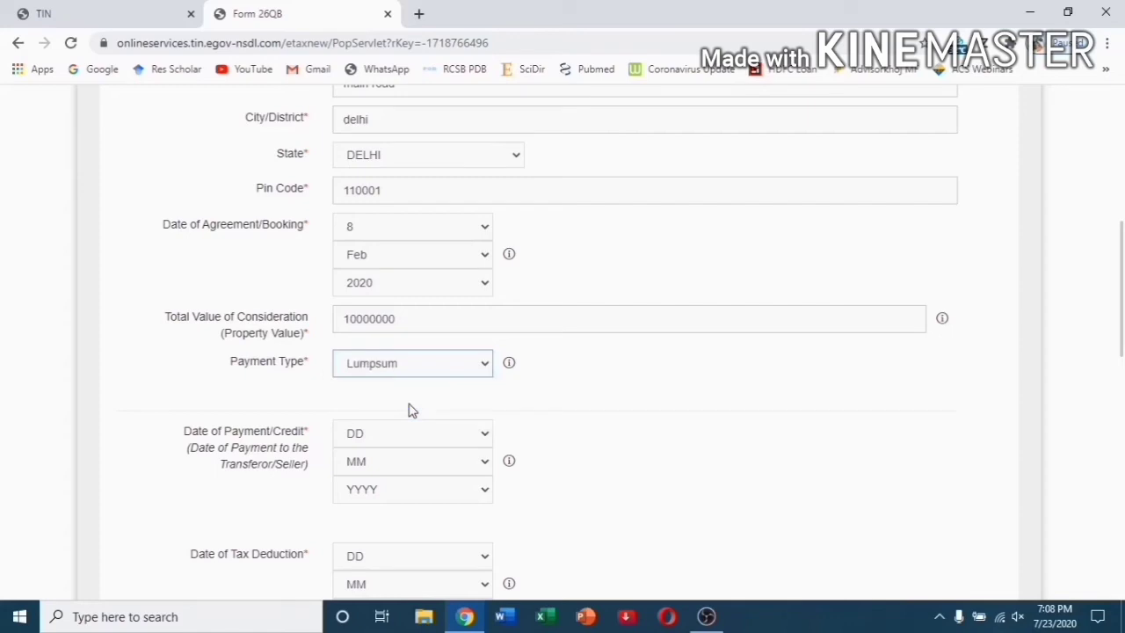
Set the date of payment to 14 Jul 2020.
scroll(409, 411, "down", 1)
left_click(404, 353)
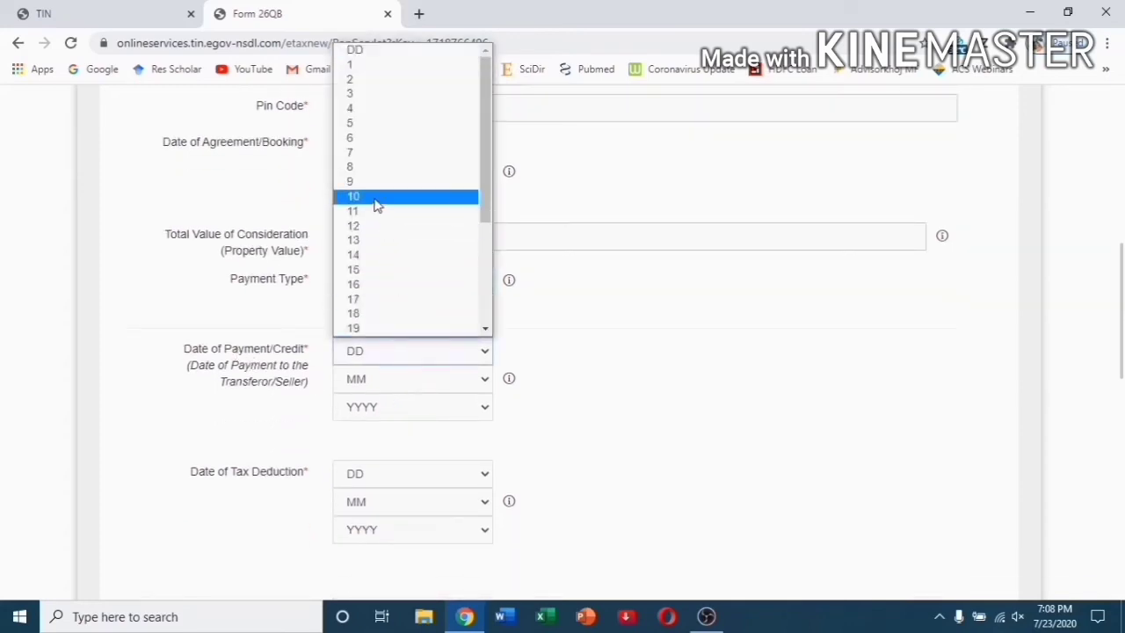
left_click(391, 257)
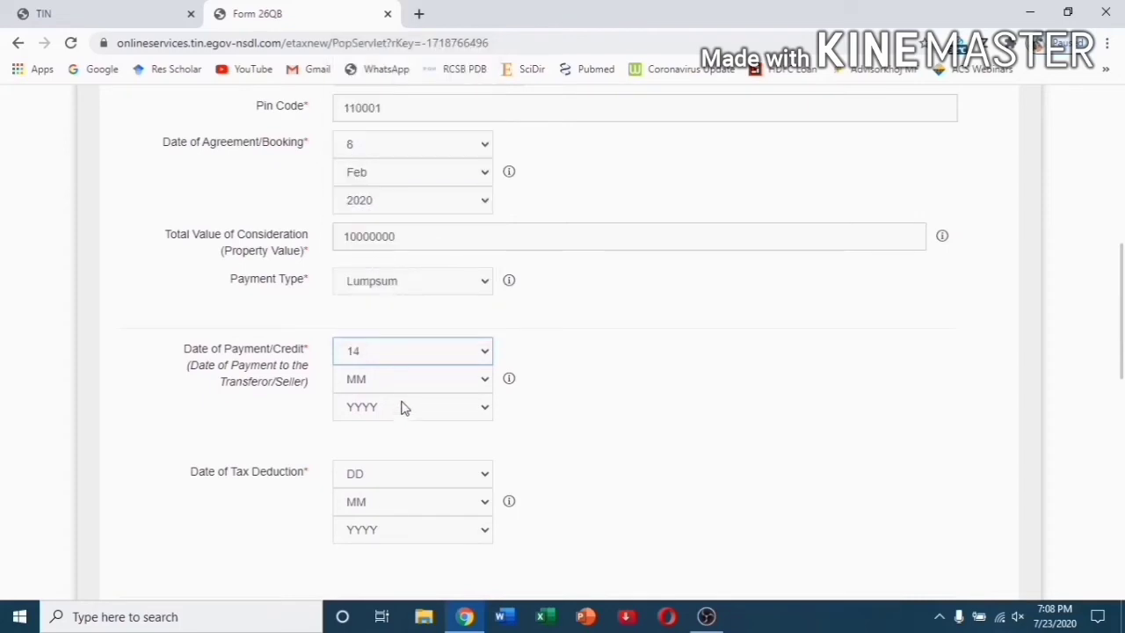
left_click(403, 384)
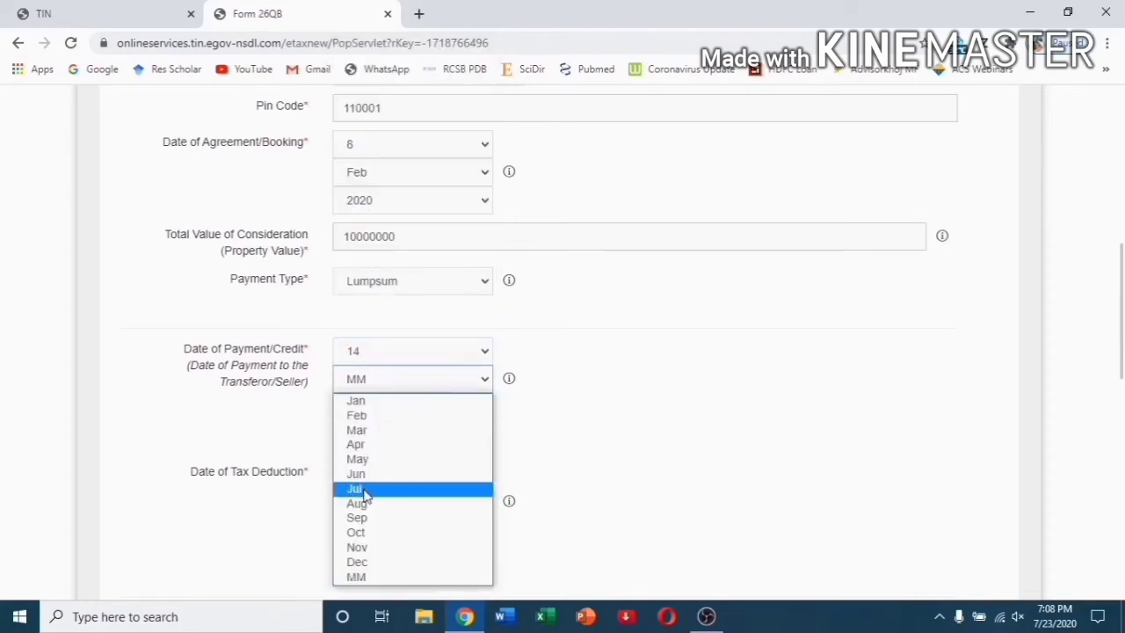
left_click(364, 493)
left_click(399, 408)
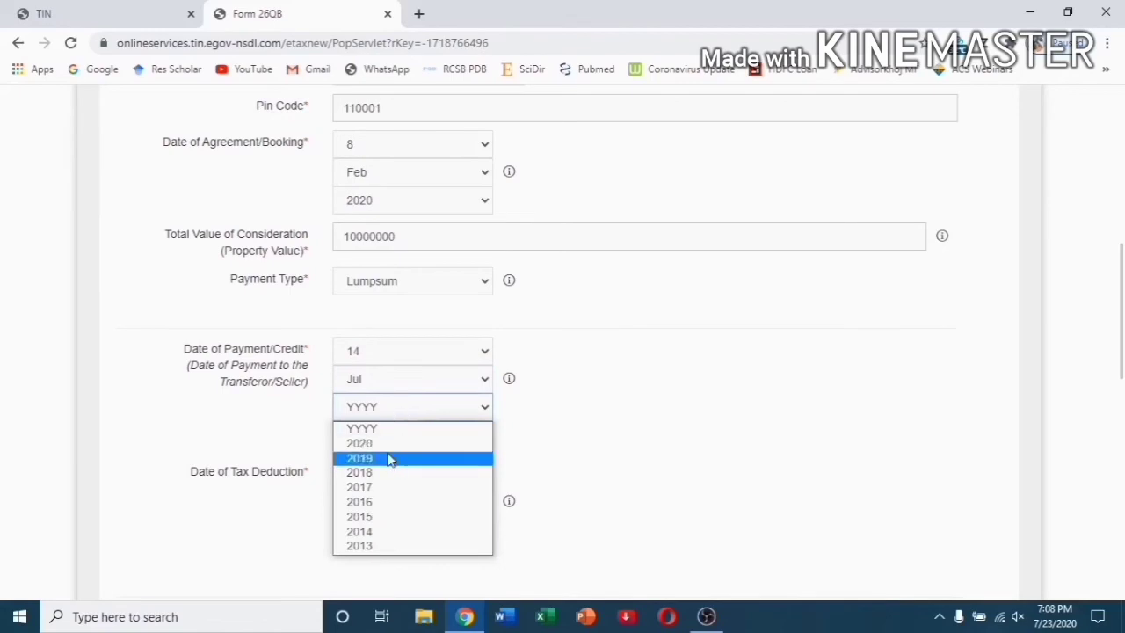
left_click(384, 444)
Set the date of tax deduction to 23 Jul 2020.
scroll(642, 466, "down", 2)
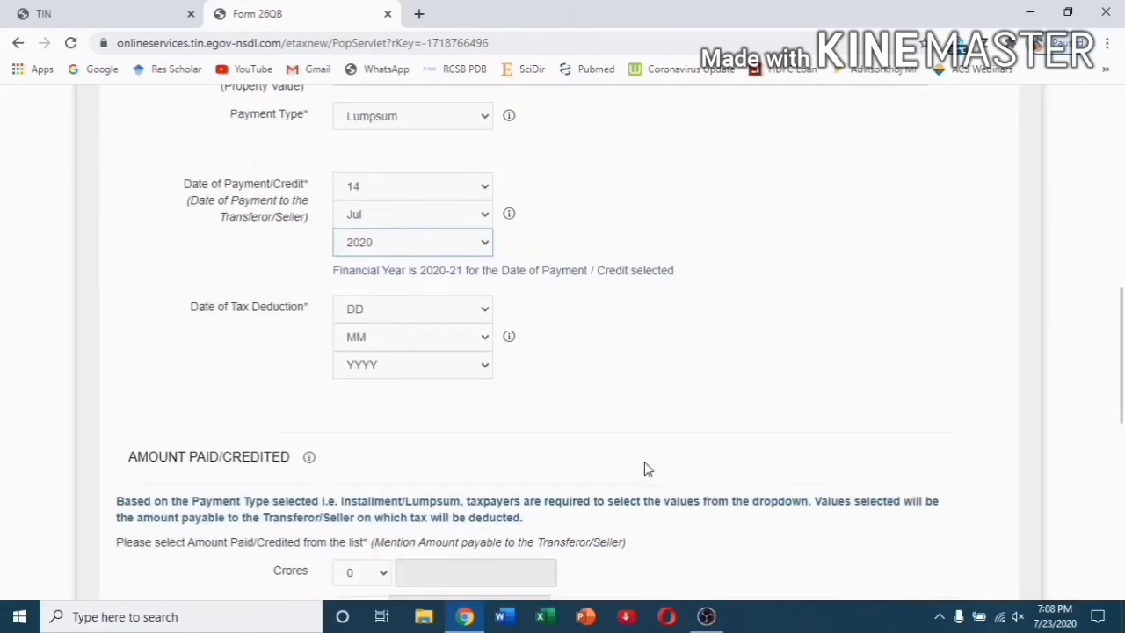
left_click(397, 315)
scroll(401, 282, "down", 2)
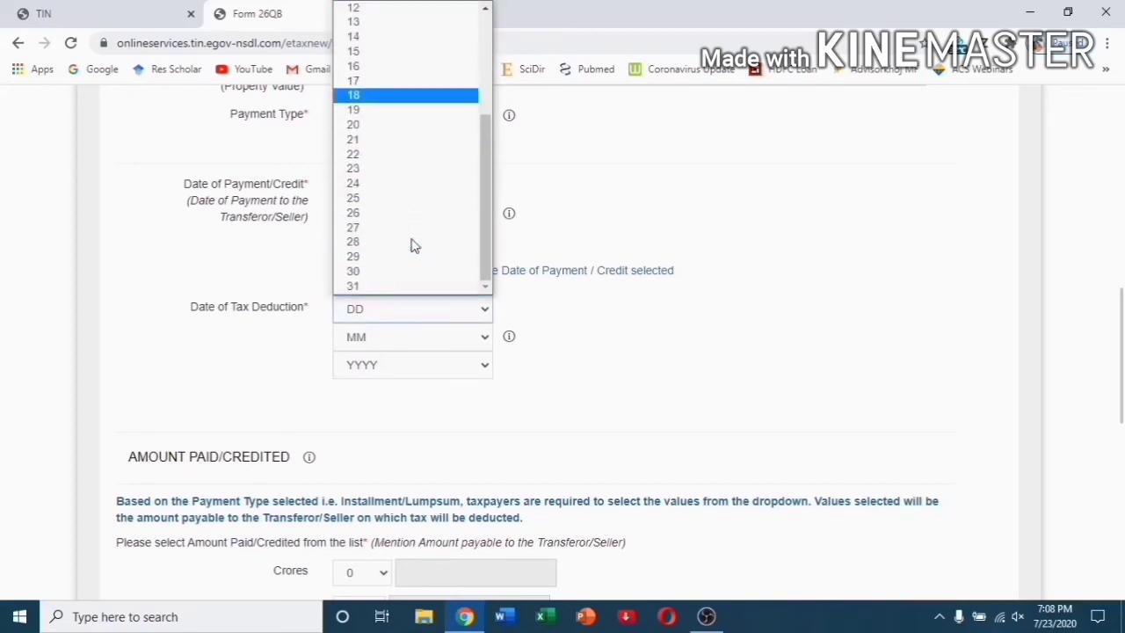
left_click(358, 169)
left_click(382, 340)
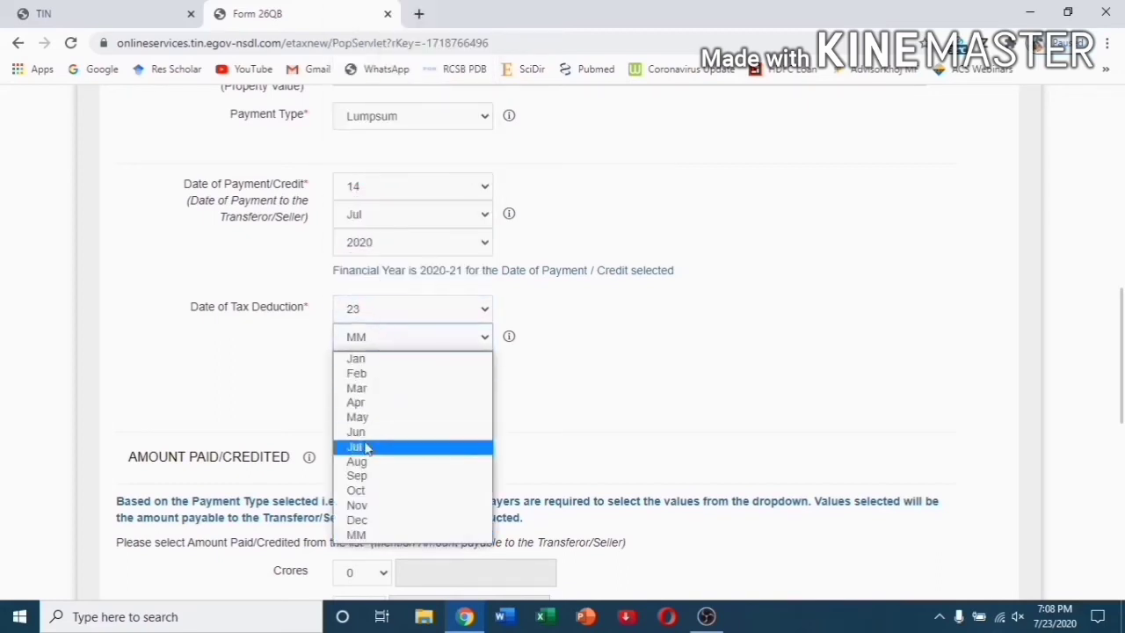
left_click(366, 447)
left_click(389, 367)
left_click(387, 399)
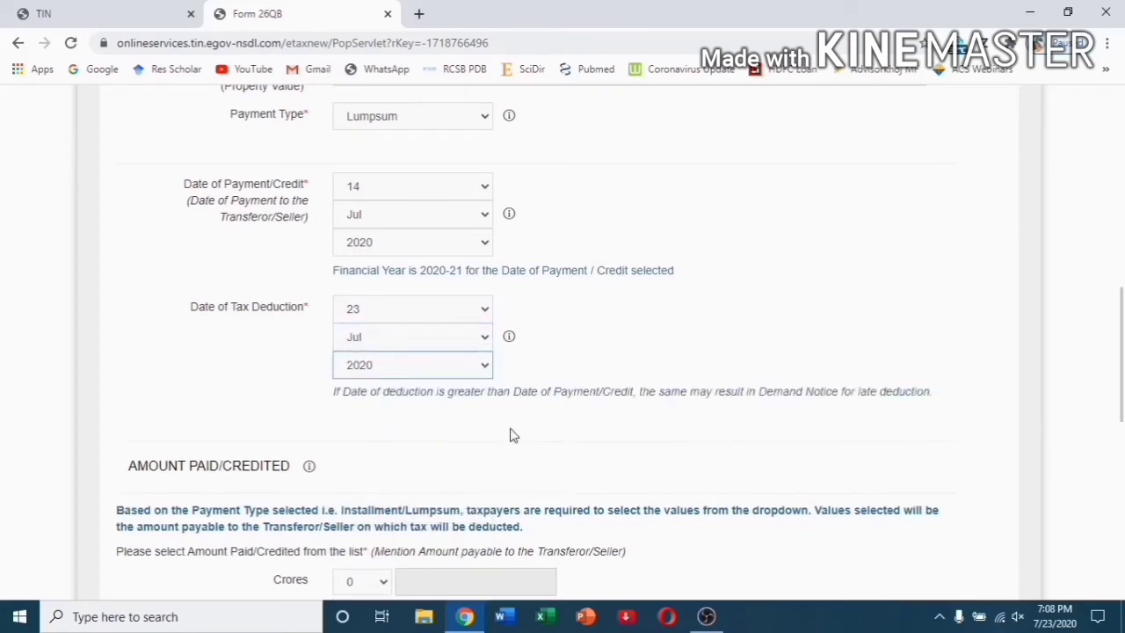
scroll(513, 435, "down", 4)
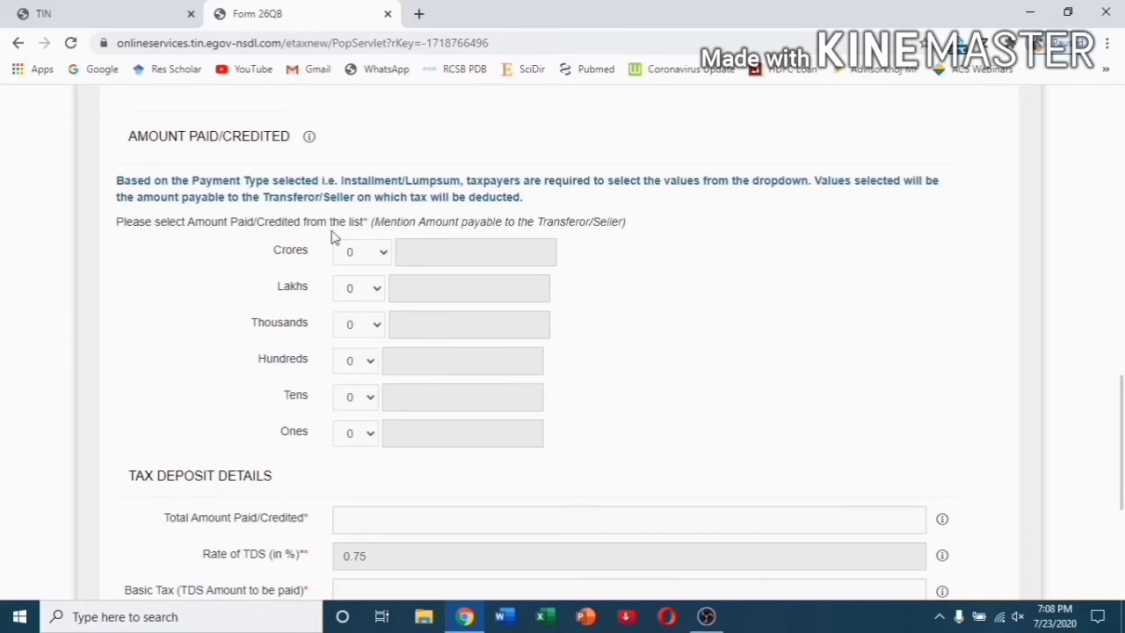
Set the amount paid to 10 lakhs, with the thousands digit at 0.
scroll(378, 259, "up", 3)
scroll(393, 273, "up", 4)
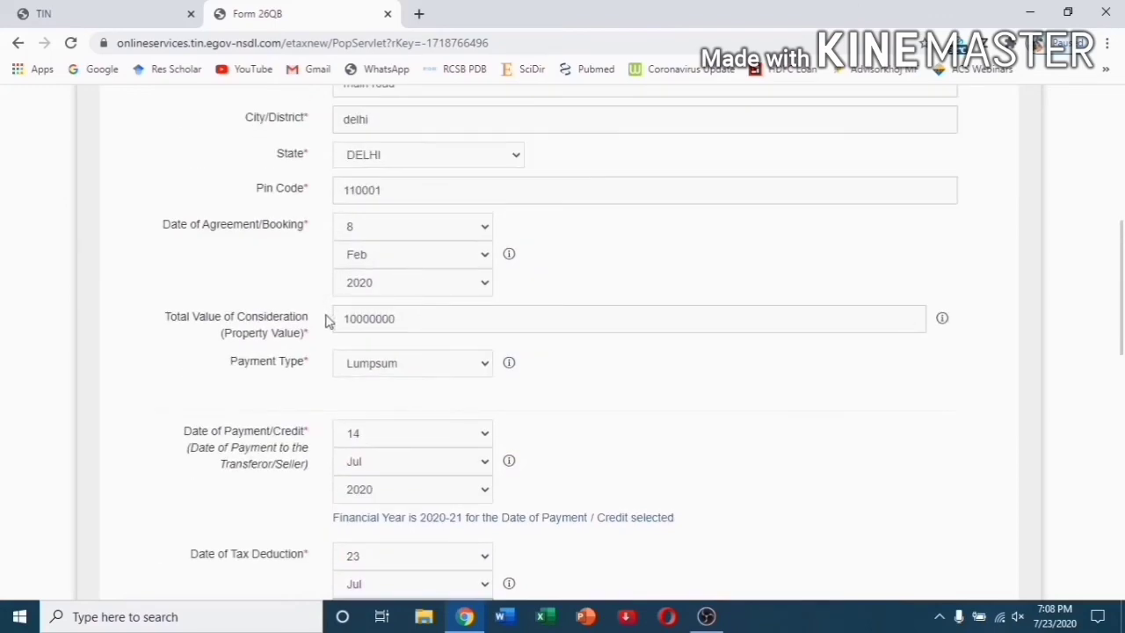
scroll(410, 326, "down", 8)
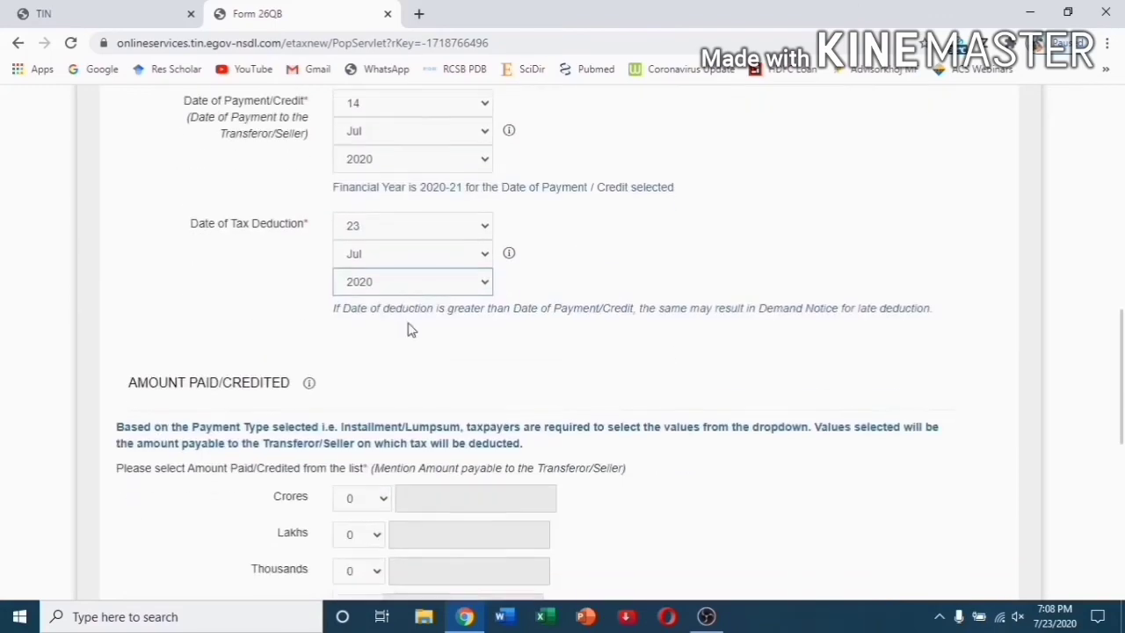
scroll(409, 324, "up", 1)
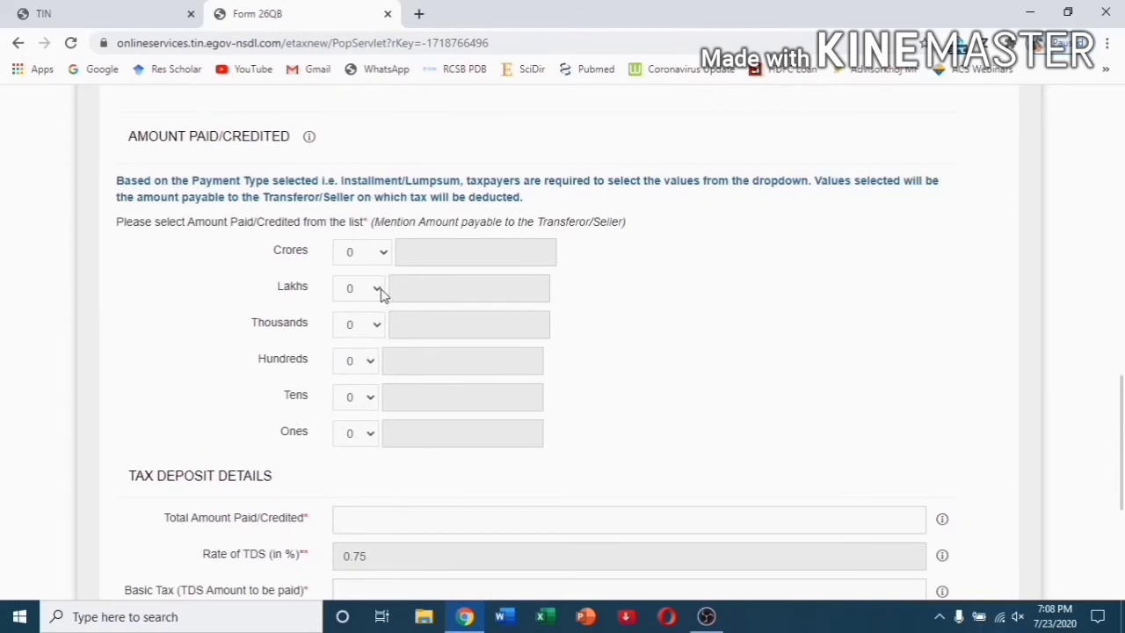
left_click(379, 295)
left_click(356, 456)
left_click(376, 325)
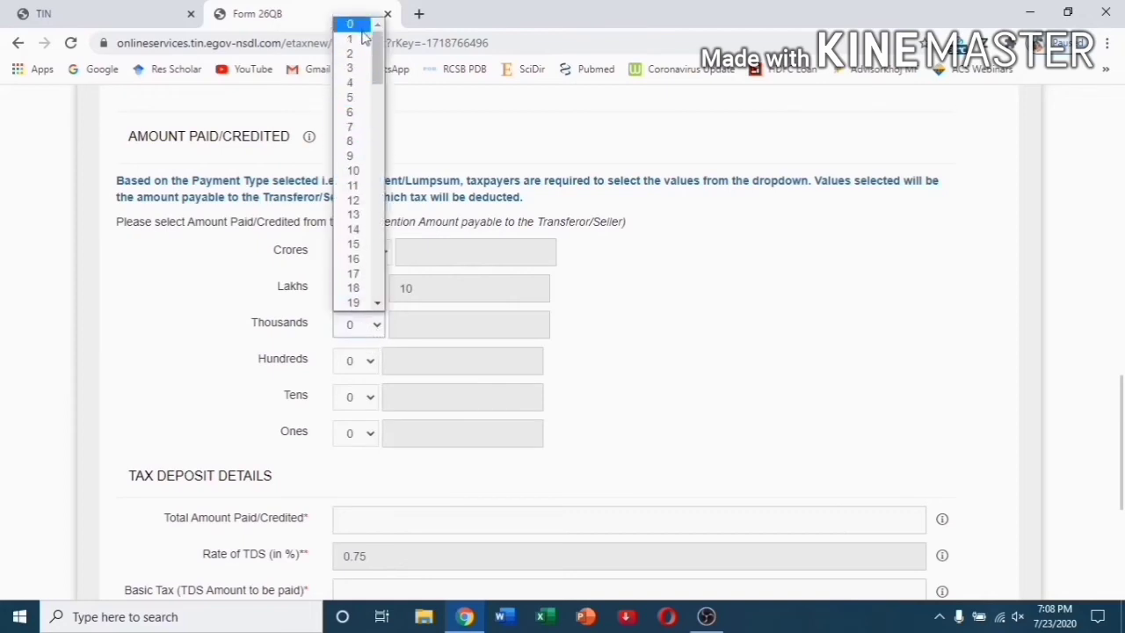
left_click(362, 26)
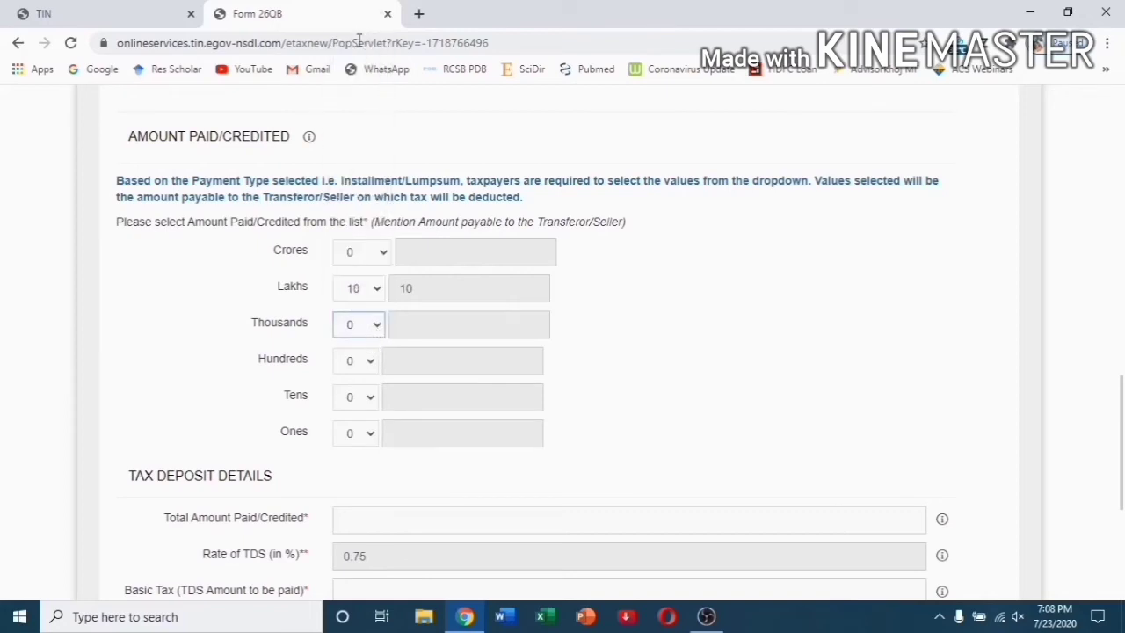
left_click(379, 332)
left_click(355, 41)
left_click(374, 327)
left_click(357, 27)
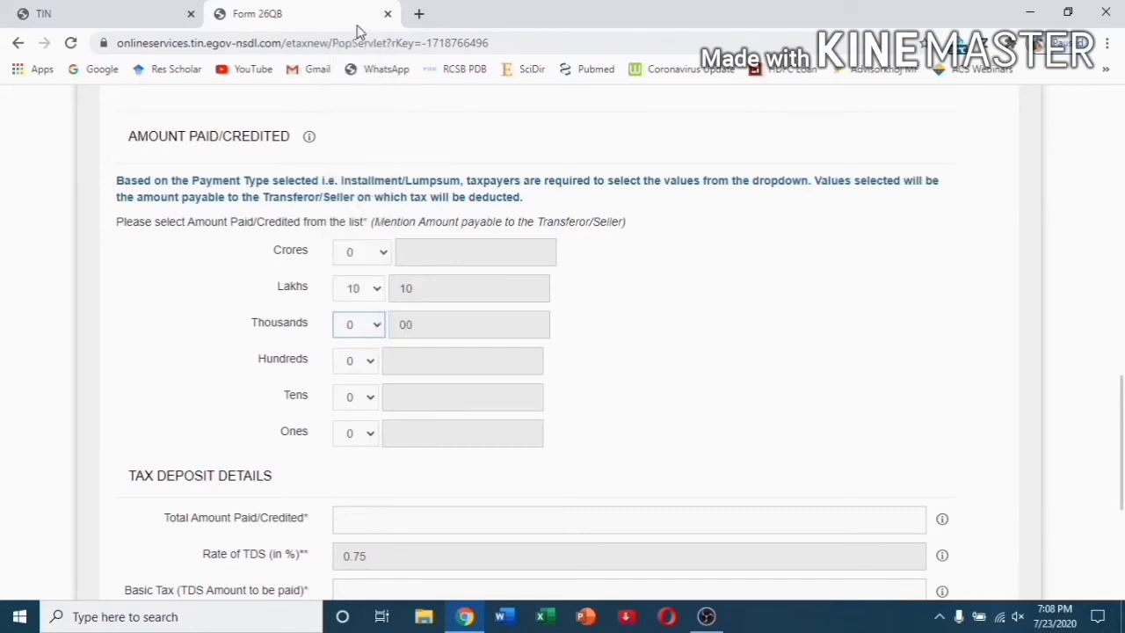
Set both the hundreds and tens digits of the amount paid to 0.
left_click(364, 361)
left_click(350, 385)
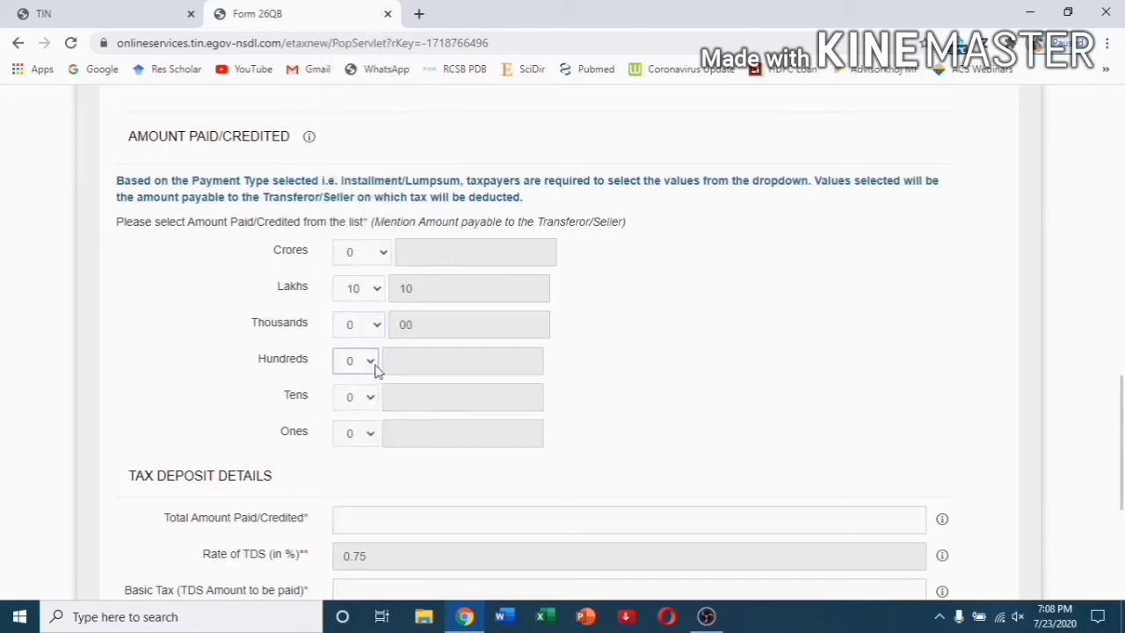
left_click(367, 362)
left_click(358, 397)
left_click(369, 364)
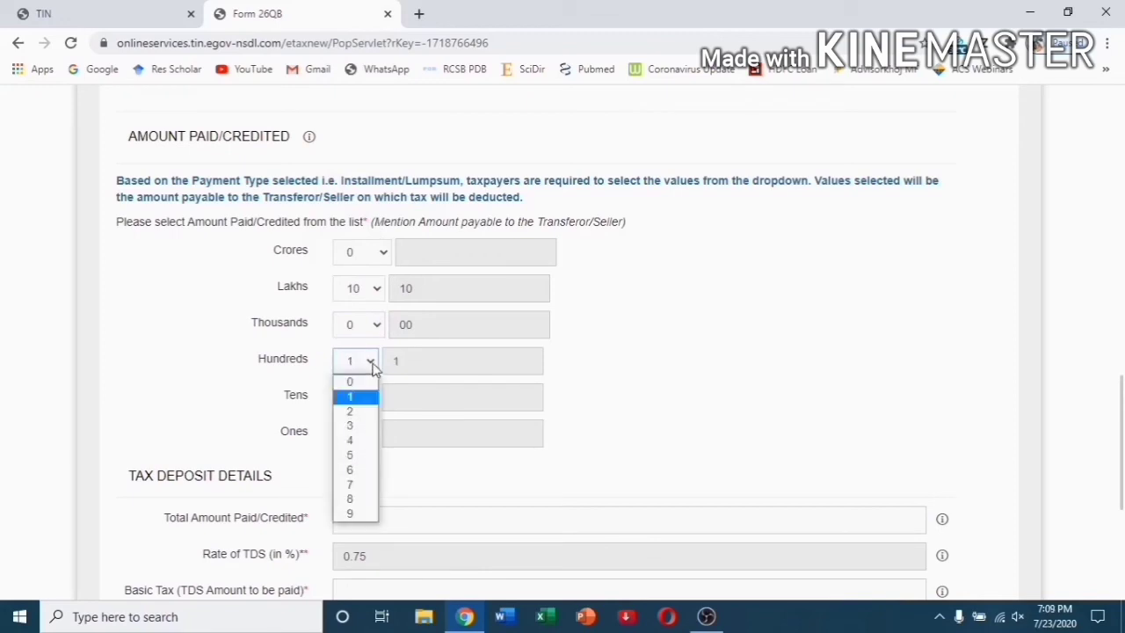
left_click(366, 382)
left_click(369, 401)
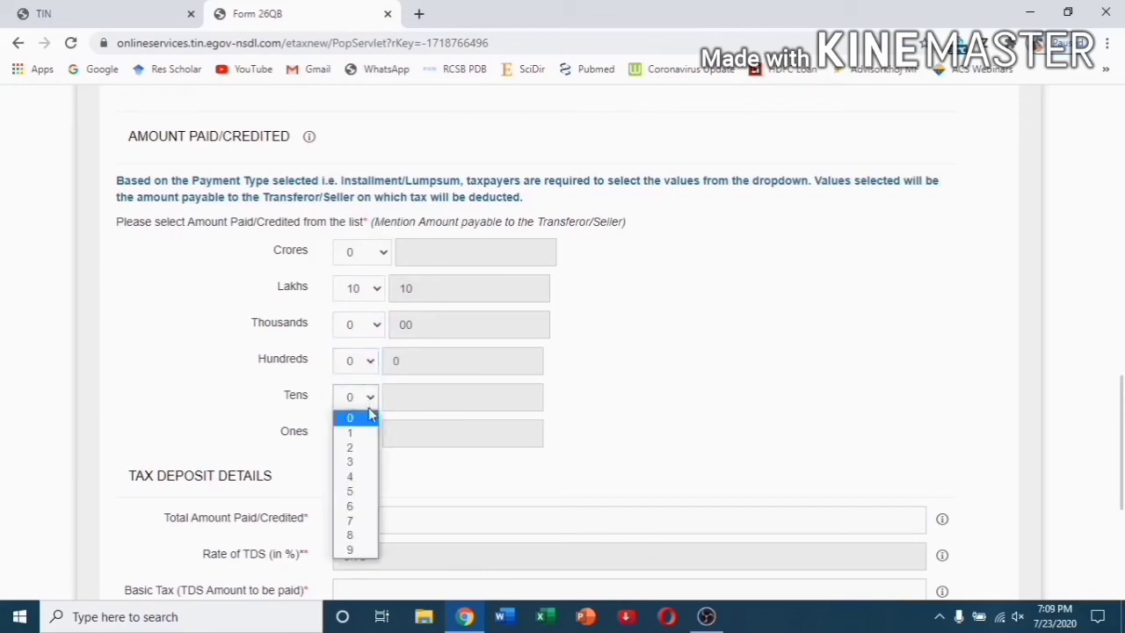
left_click(362, 418)
left_click(369, 401)
left_click(367, 428)
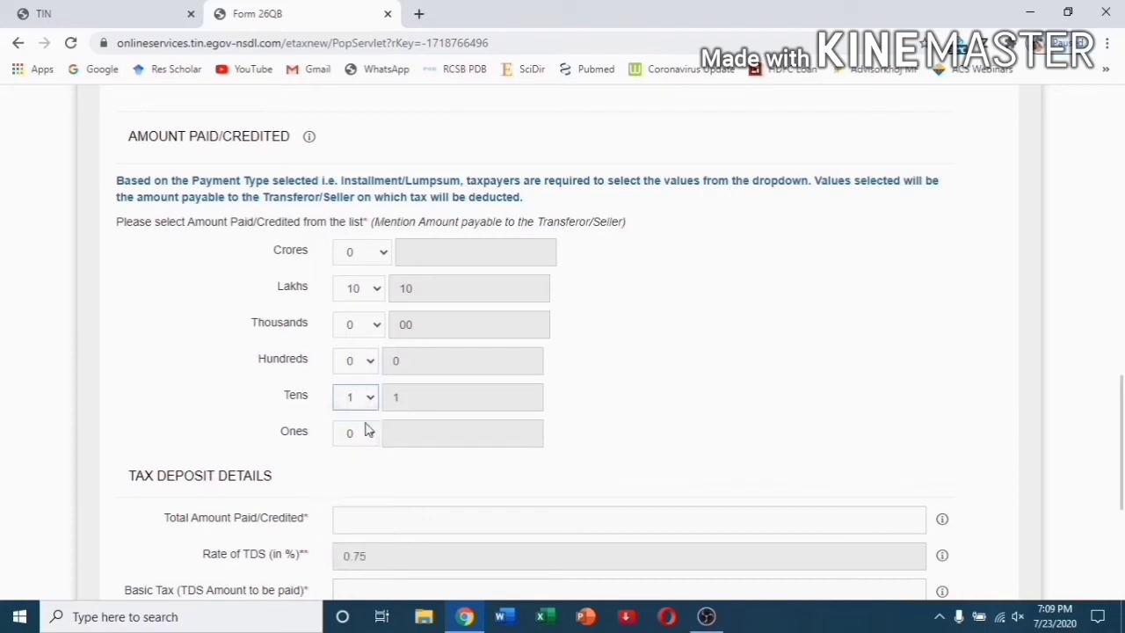
left_click(373, 399)
left_click(367, 415)
Set the ones digit of the amount paid to 0.
left_click(370, 432)
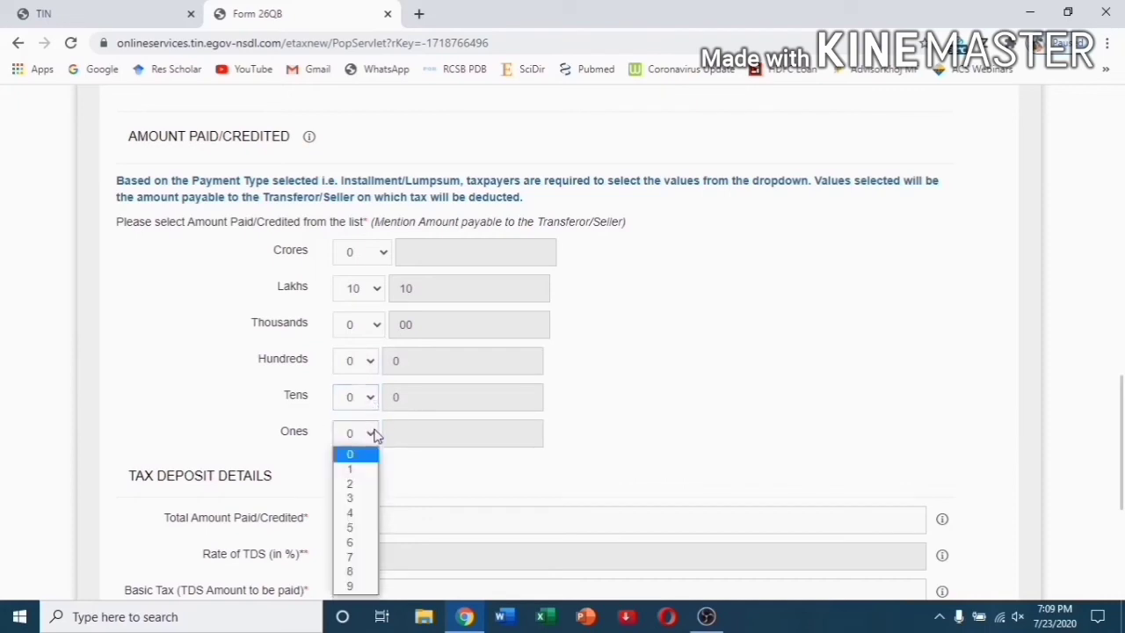
left_click(354, 469)
left_click(369, 435)
left_click(366, 455)
scroll(553, 426, "down", 3)
left_click(386, 280)
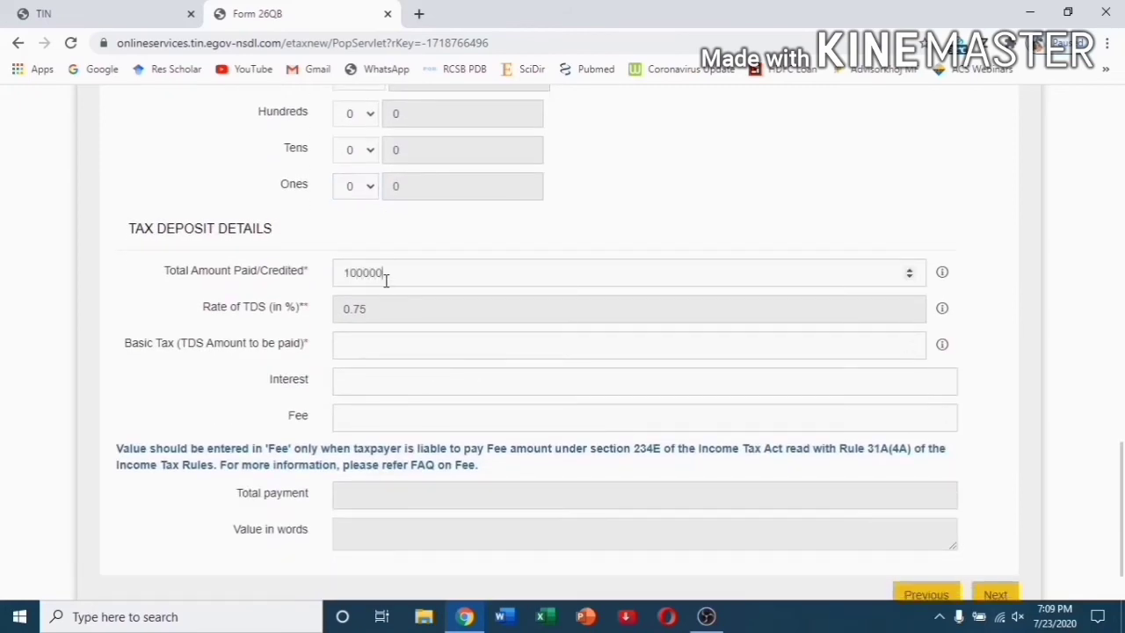
Enter total amount paid 1000000, basic tax 7500, and interest and fee 0.
left_click(367, 341)
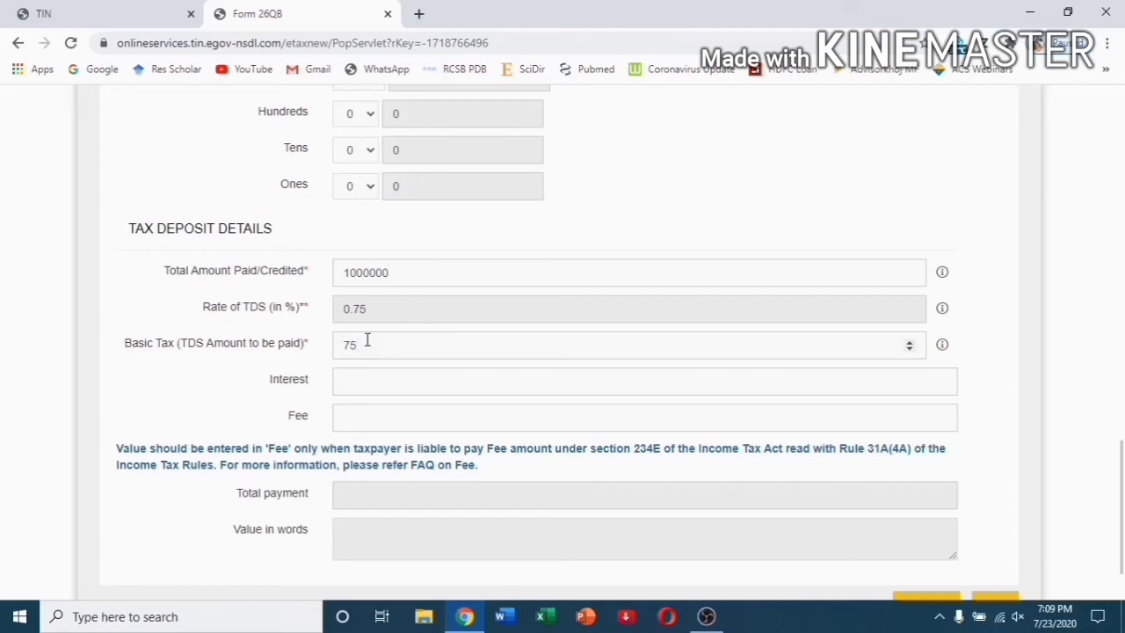
left_click(367, 379)
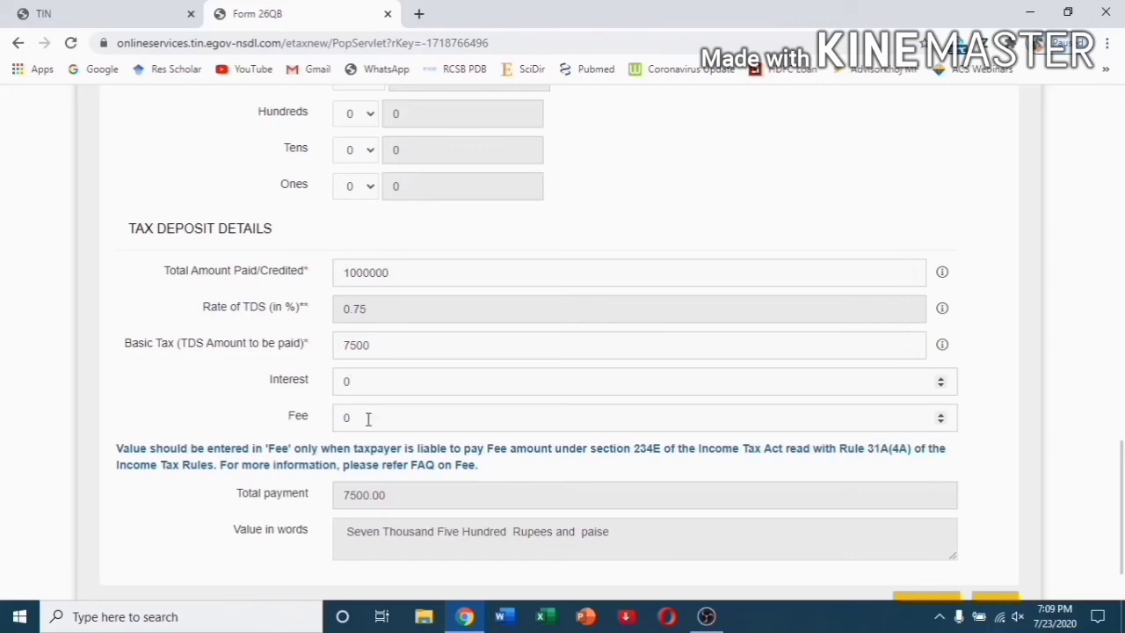
scroll(367, 418, "down", 1)
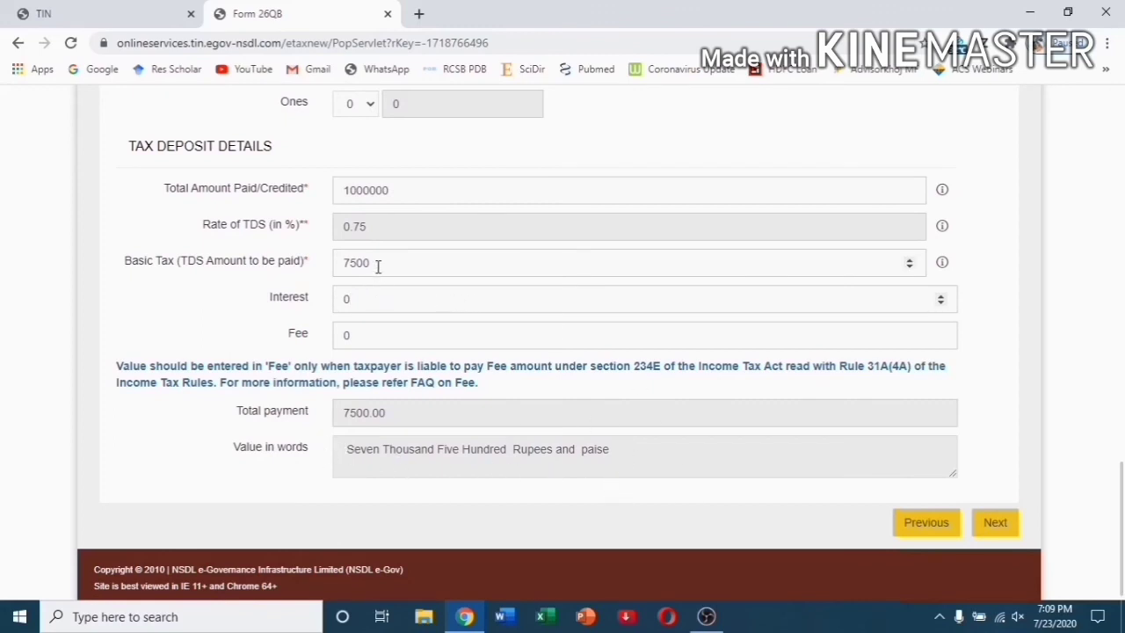
Correct the basic tax from 10000 back to 7500, giving a 7500.00 total payment.
left_click_drag(378, 266, 344, 262)
type("10000")
left_click(261, 323)
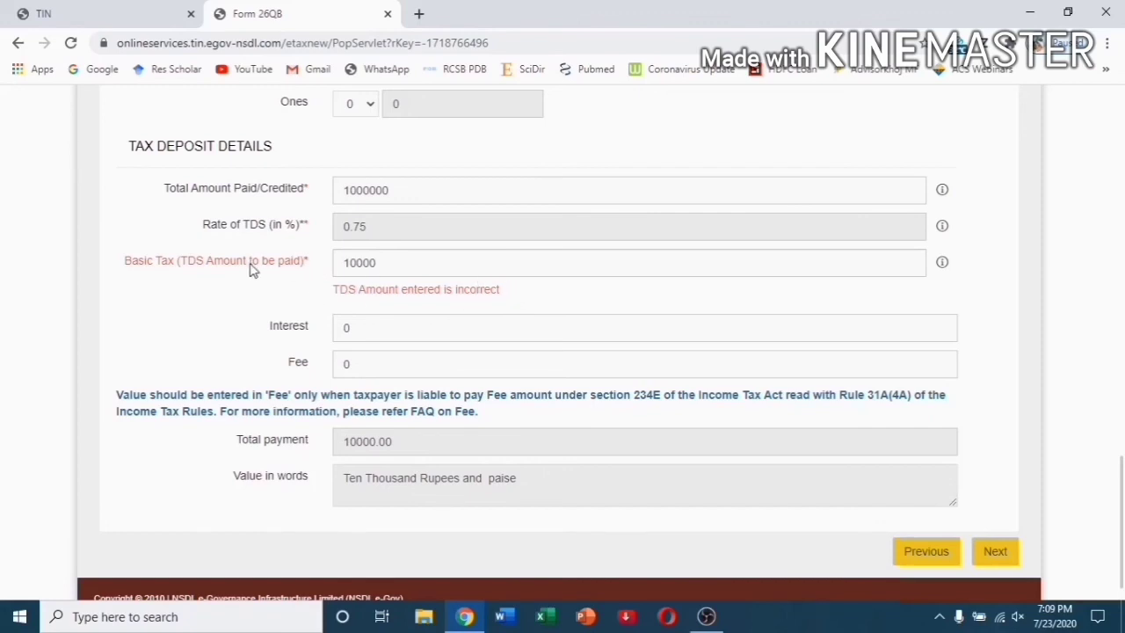
left_click_drag(385, 266, 343, 266)
type("75")
left_click(292, 299)
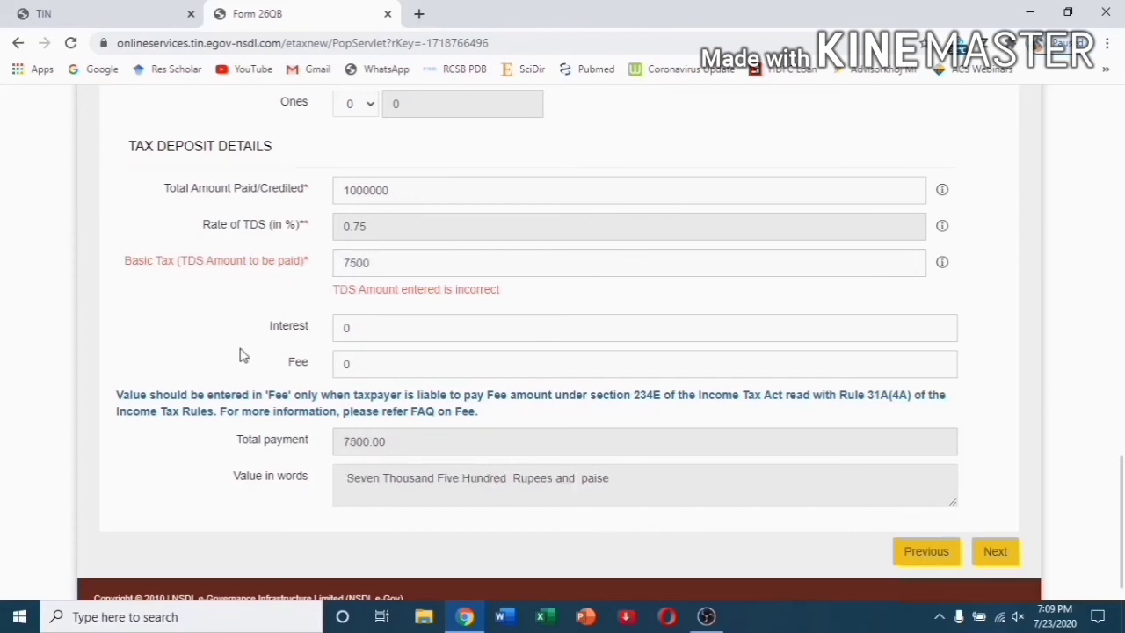
On Payment Info, choose immediate e-tax payment using a debit card.
left_click(997, 552)
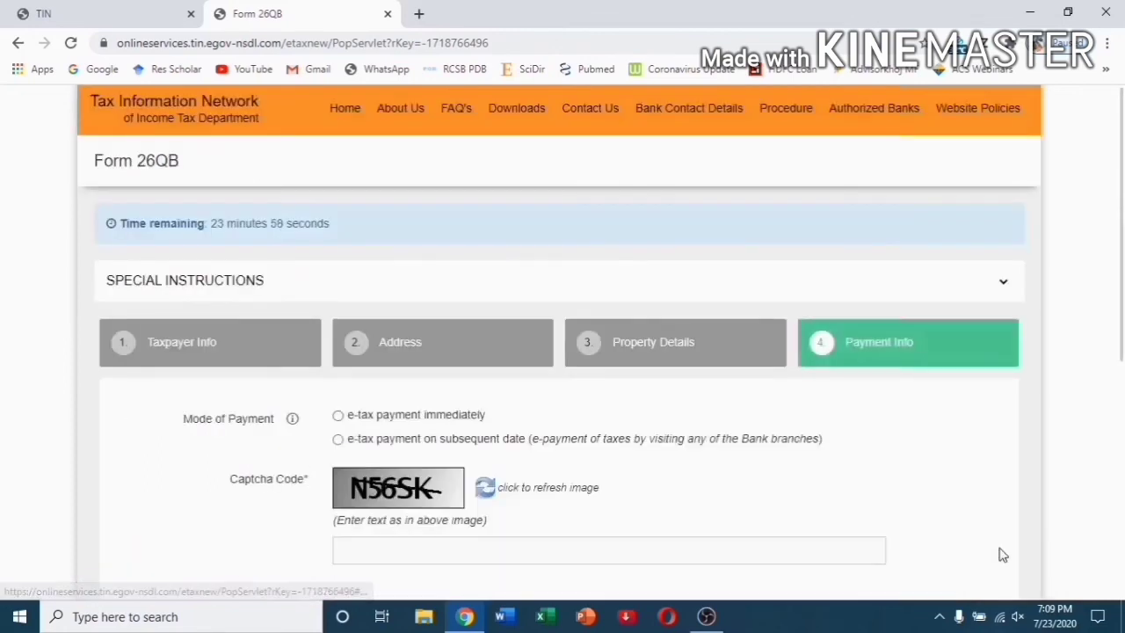
scroll(800, 471, "down", 2)
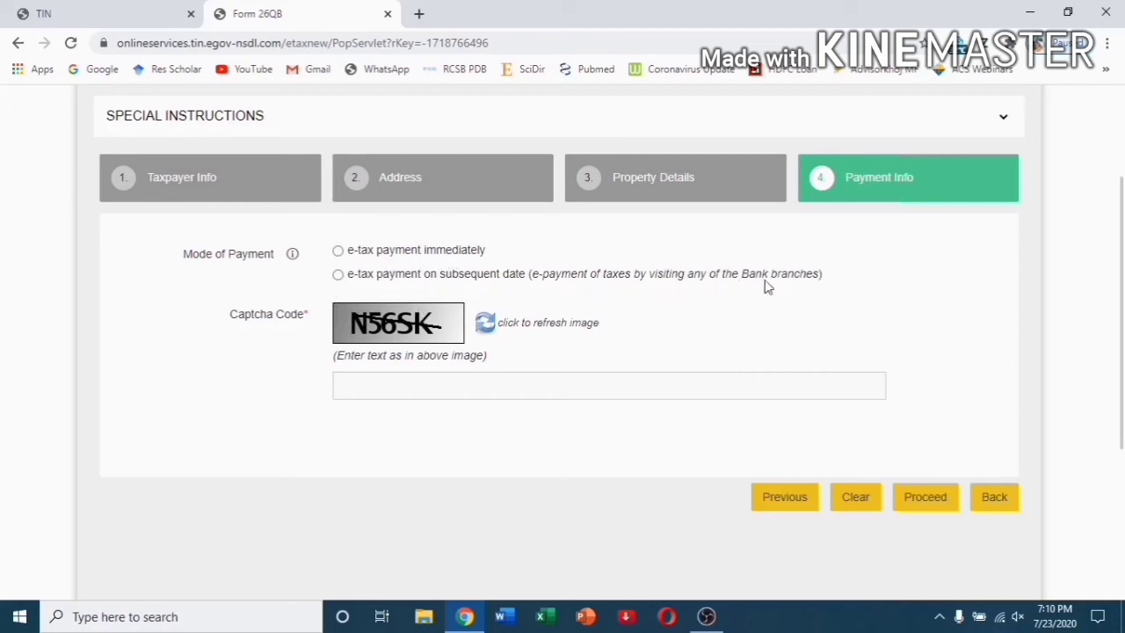
left_click(339, 252)
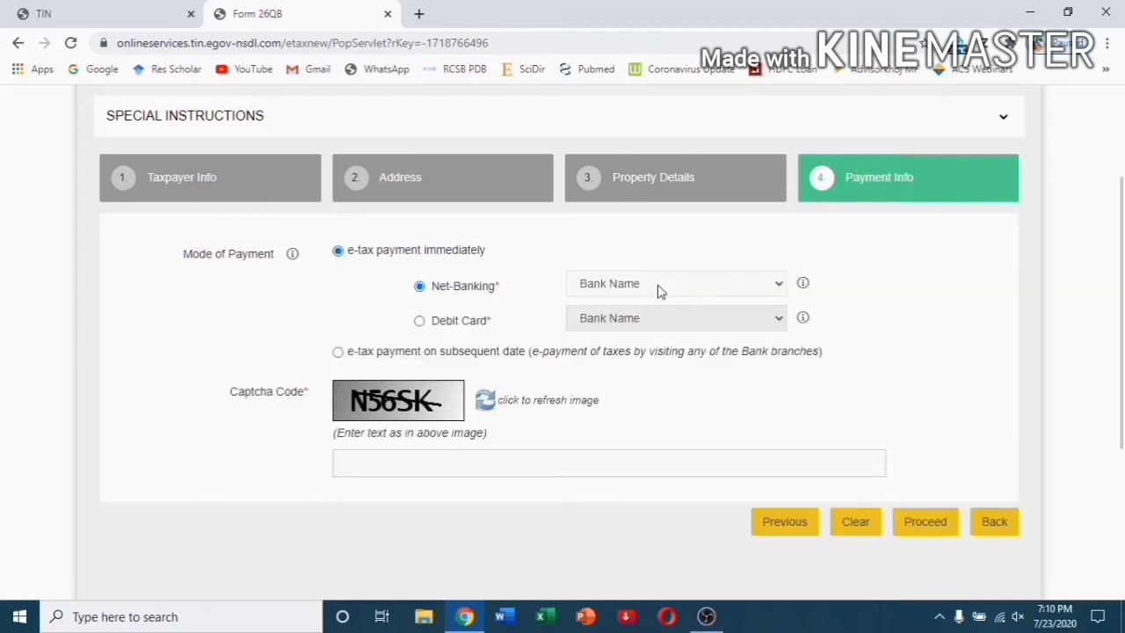
left_click(658, 284)
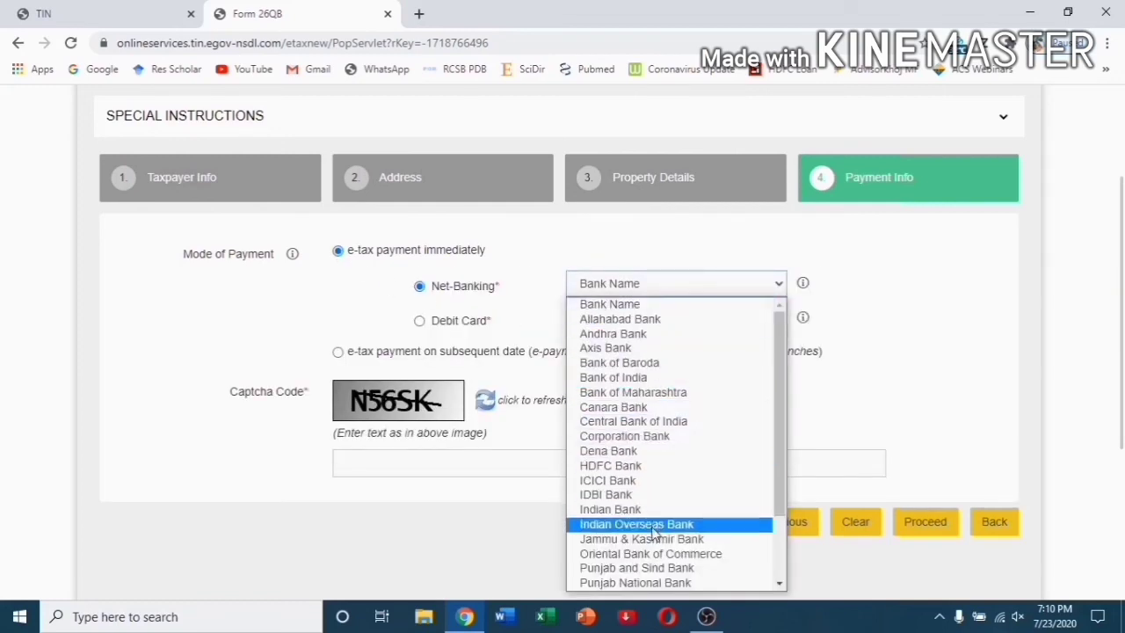
left_click(664, 259)
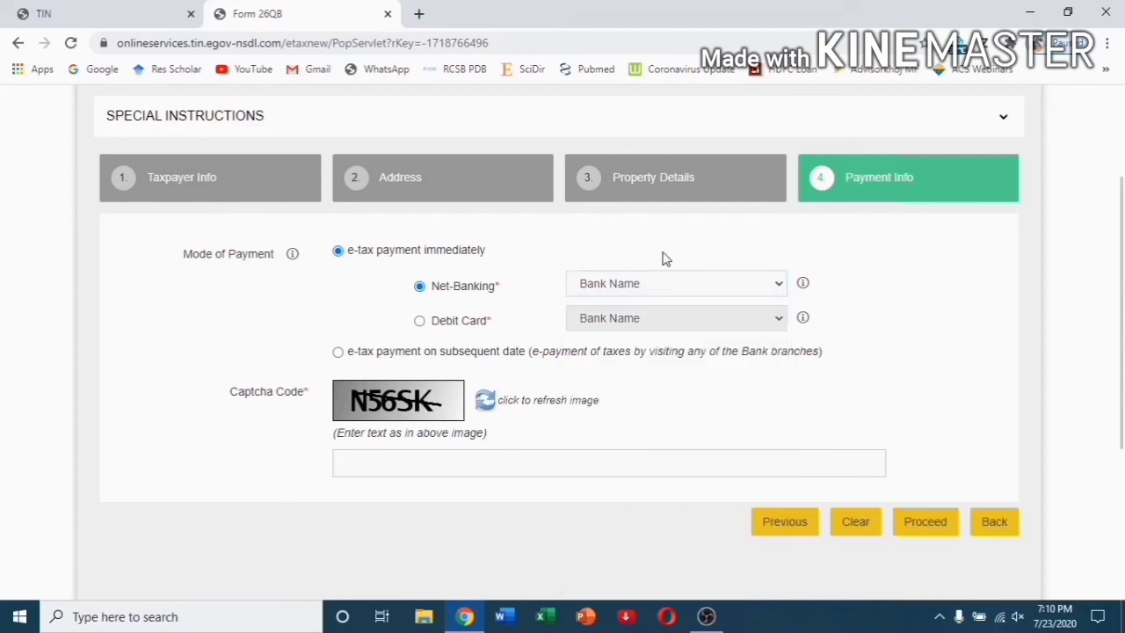
left_click(420, 322)
left_click(591, 323)
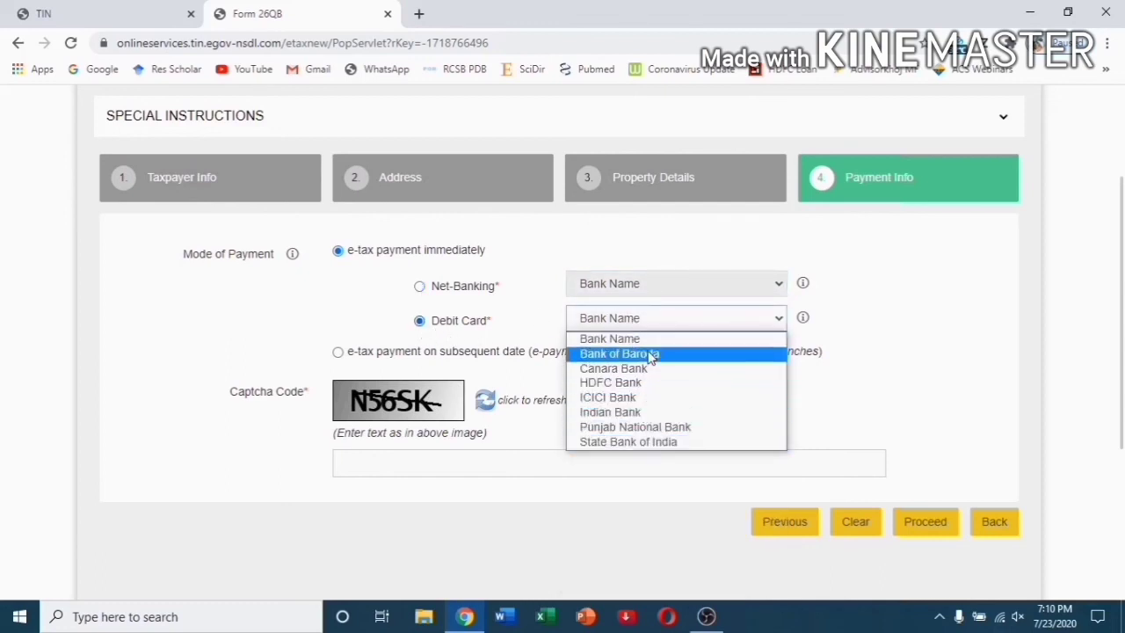
left_click(646, 270)
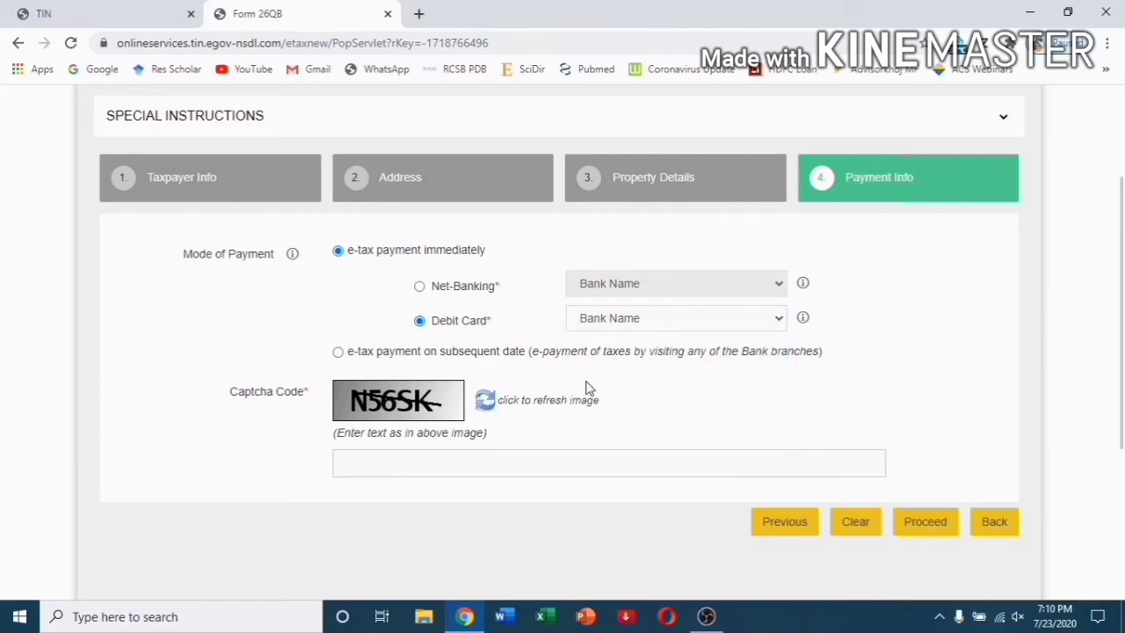
scroll(588, 389, "down", 2)
Enter the captcha, select HDFC Bank as the debit card bank, and acknowledge the notice.
left_click(499, 300)
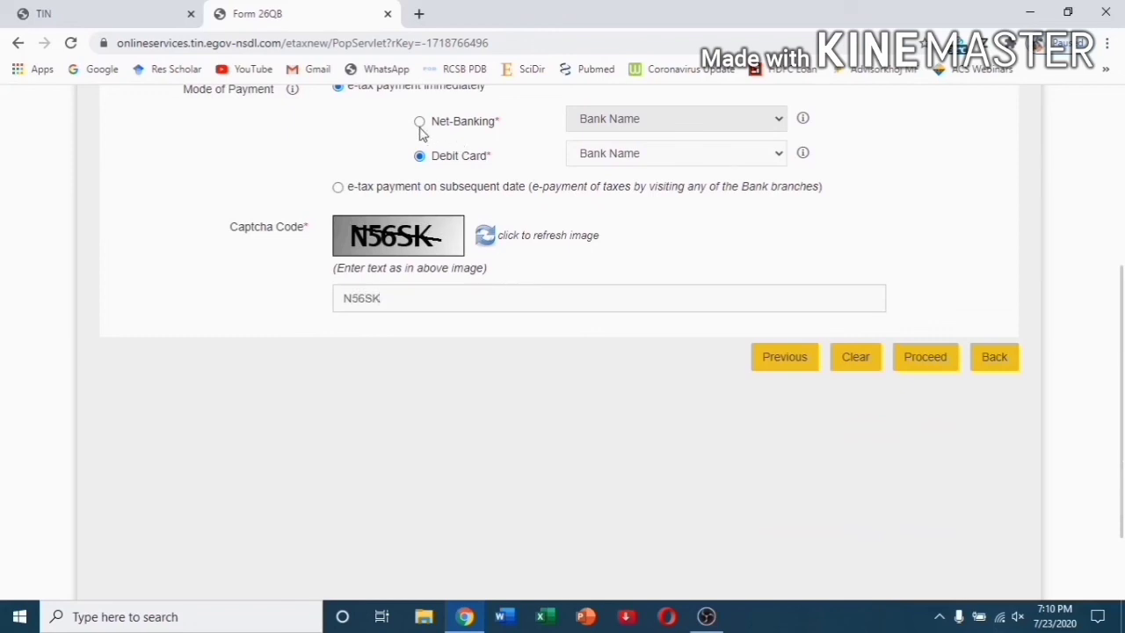
left_click(638, 159)
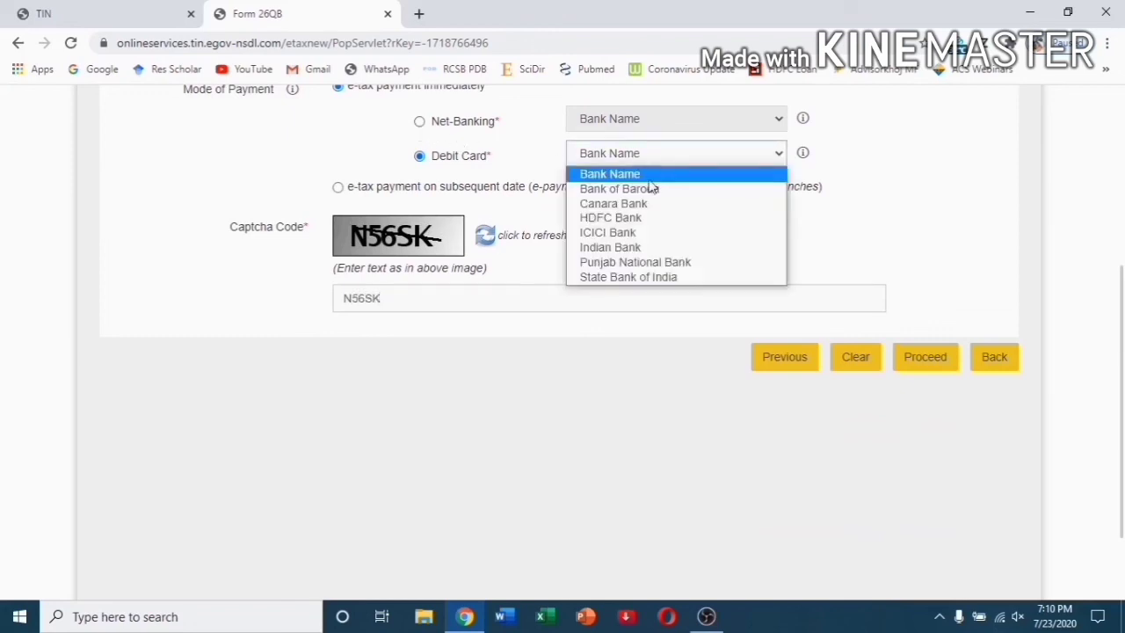
left_click(655, 219)
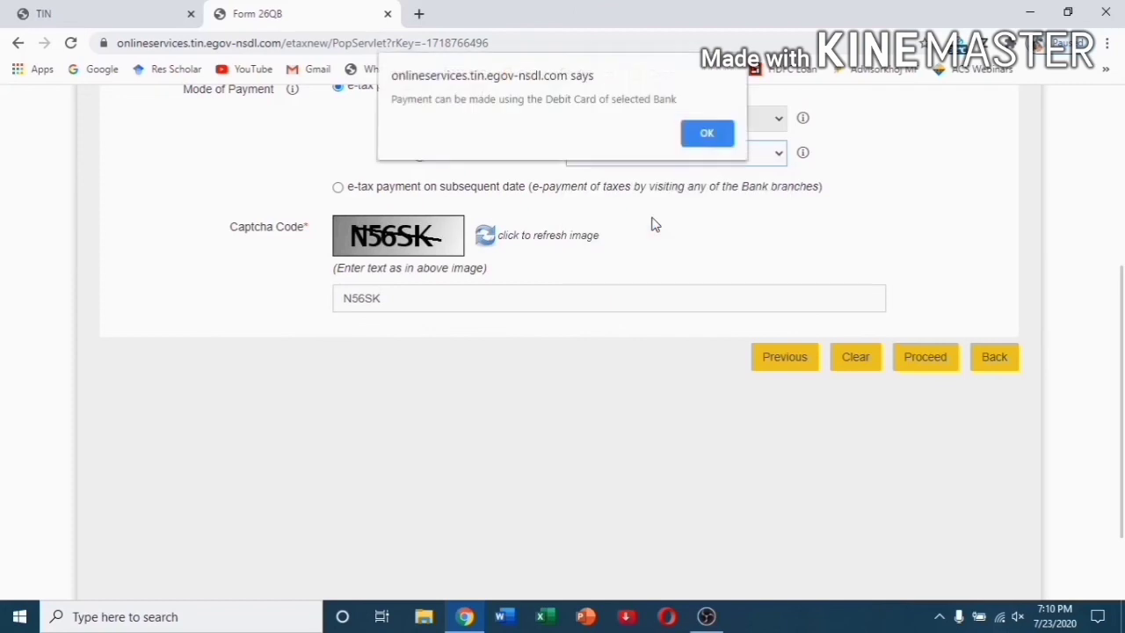
left_click(708, 141)
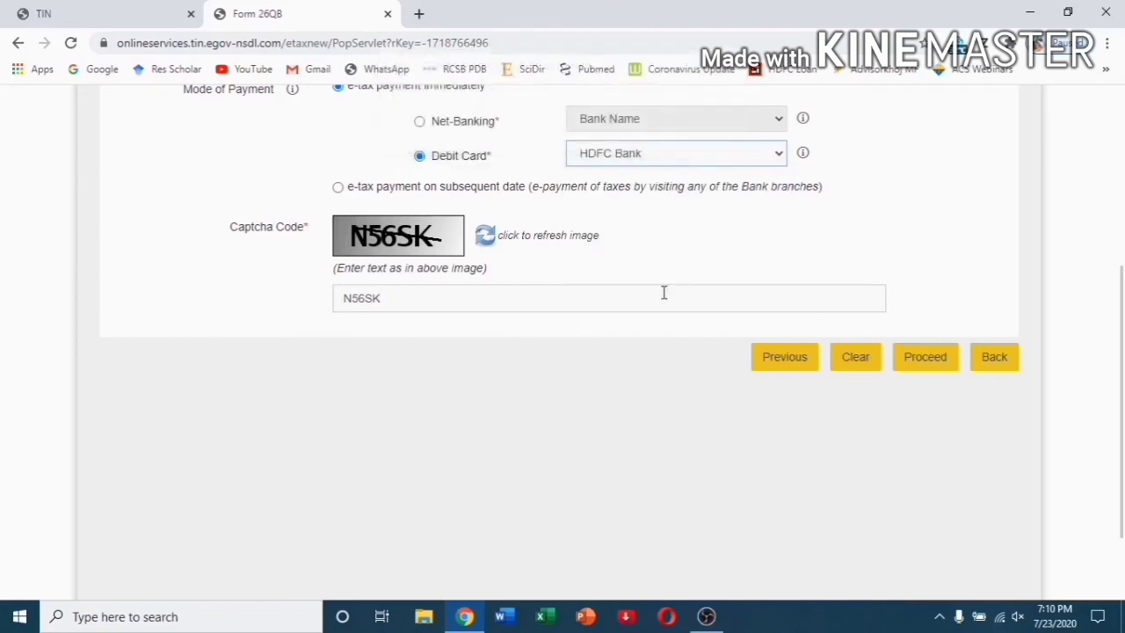
scroll(604, 330, "up", 2)
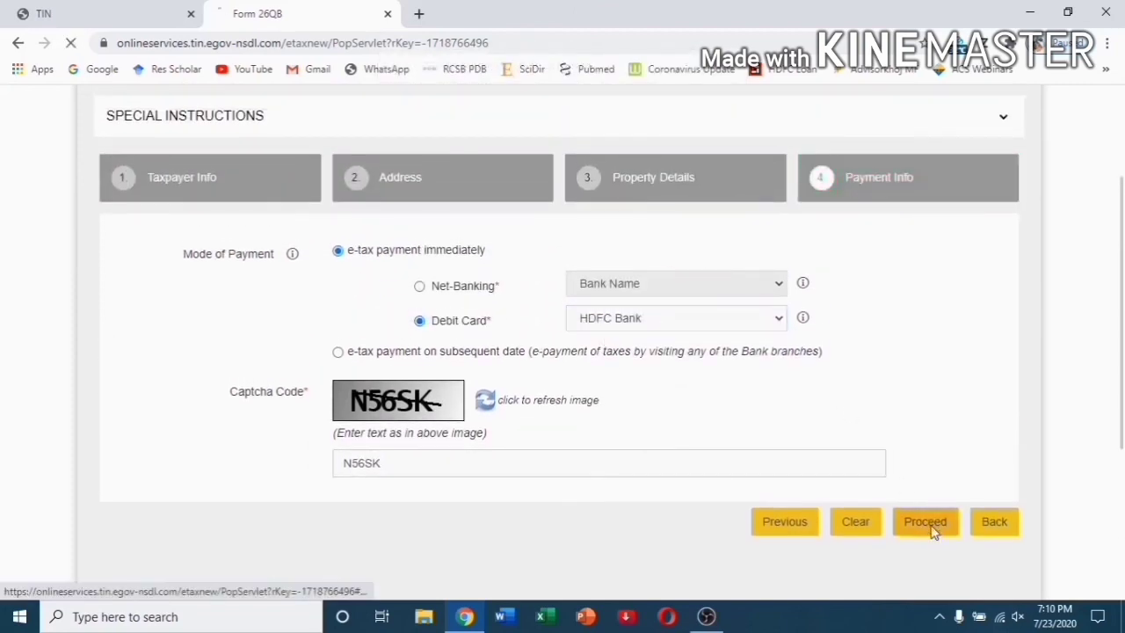
Proceed with Form 26QB and review the invalid buyer/seller PAN and empty category errors.
left_click(930, 530)
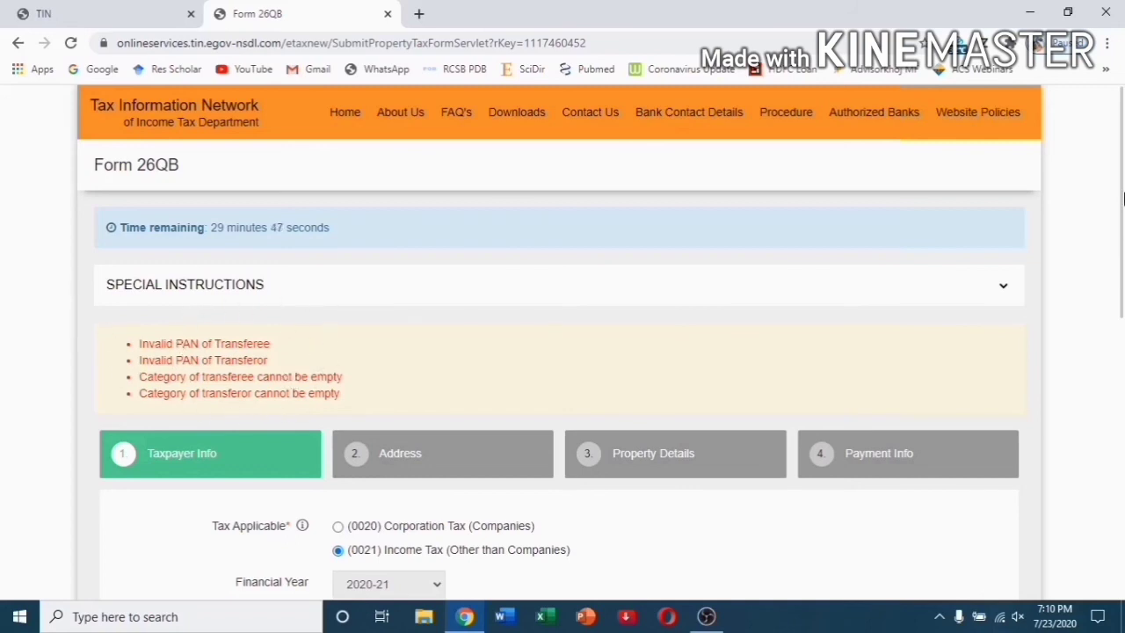
left_click_drag(1122, 198, 1120, 171)
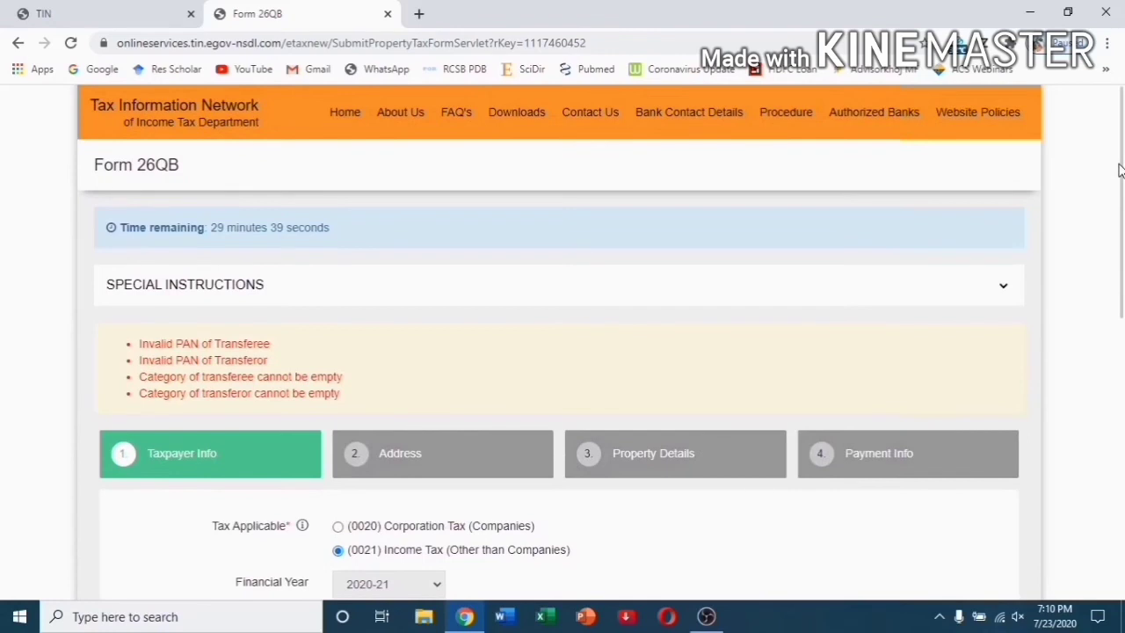